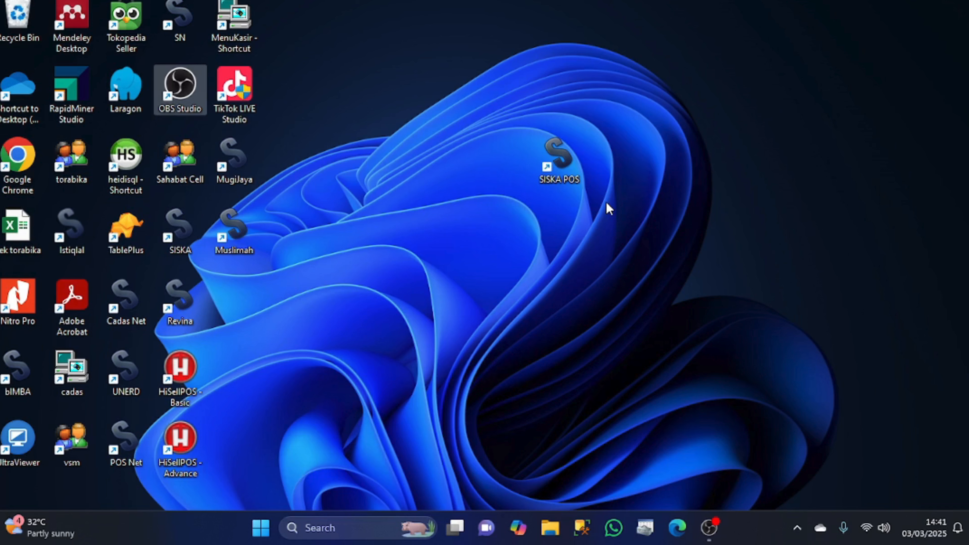
Launch SISKA POS and log in with the administrator's user code and password on shift 1
{"action": "left_click", "coordinate": [550, 149]}
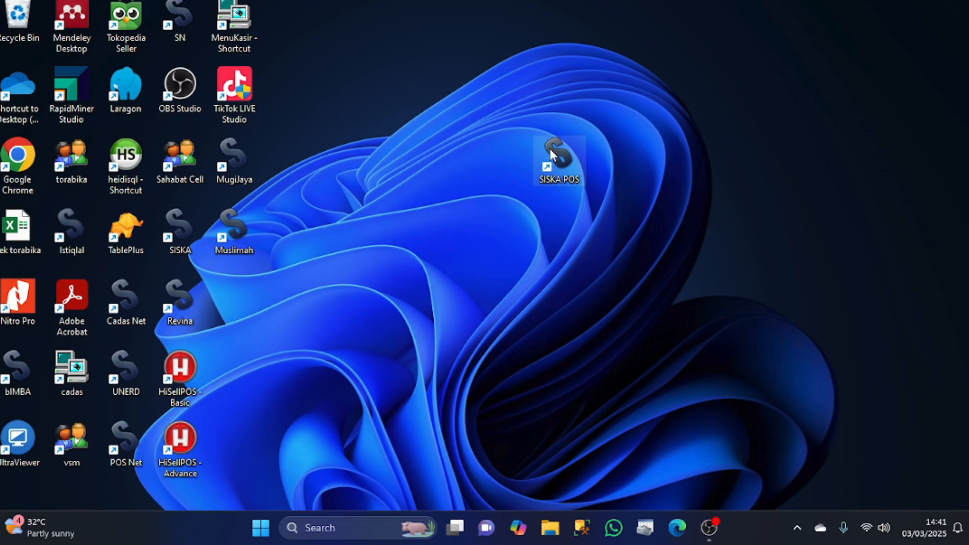
{"action": "double_click", "coordinate": [564, 160]}
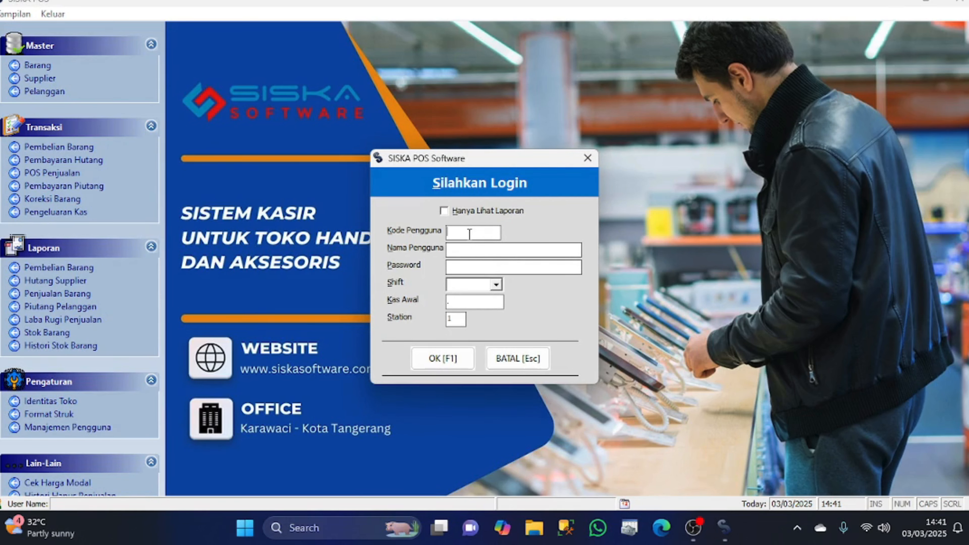
{"action": "type", "text": "admin"}
{"action": "type", "text": "admin"}
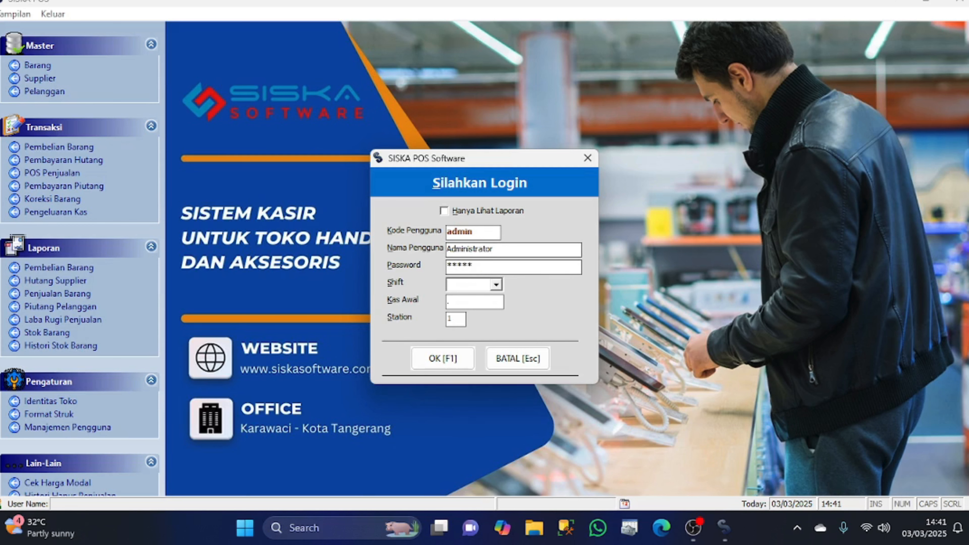
{"action": "left_click", "coordinate": [496, 286]}
{"action": "left_click", "coordinate": [486, 298]}
{"action": "left_click", "coordinate": [496, 285]}
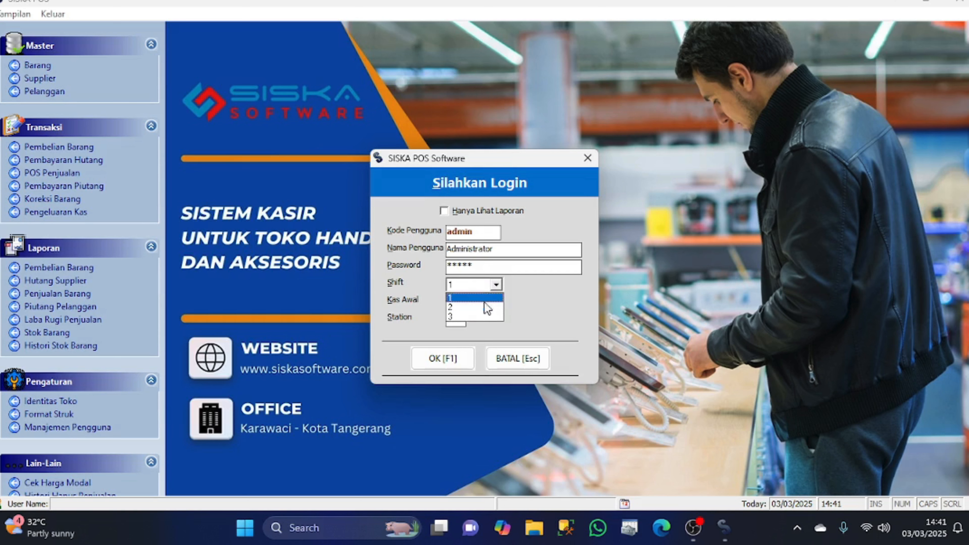
{"action": "left_click", "coordinate": [487, 298]}
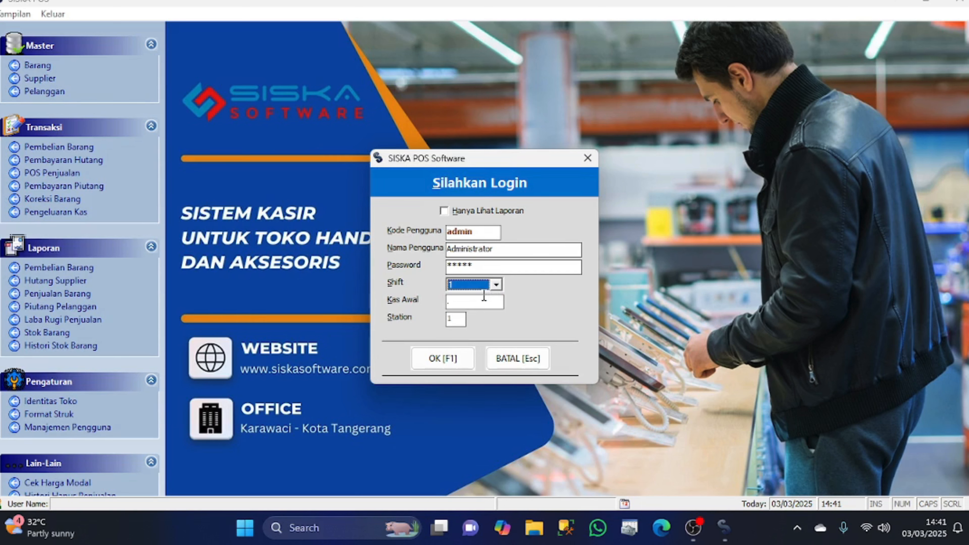
{"action": "key", "text": "Return"}
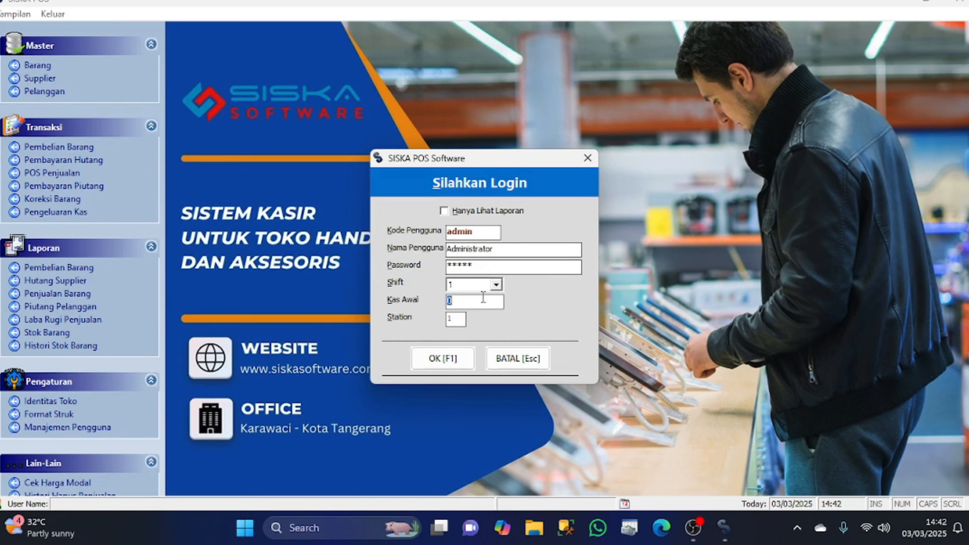
Enter 200,000 as the Kas Awal opening cash and log in as Administrator
{"action": "type", "text": "2000000"}
{"action": "double_click", "coordinate": [500, 302]}
{"action": "type", "text": "0"}
{"action": "left_click_drag", "start_coordinate": [486, 301], "coordinate": [383, 304]}
{"action": "type", "text": "200000"}
{"action": "key", "text": "Tab"}
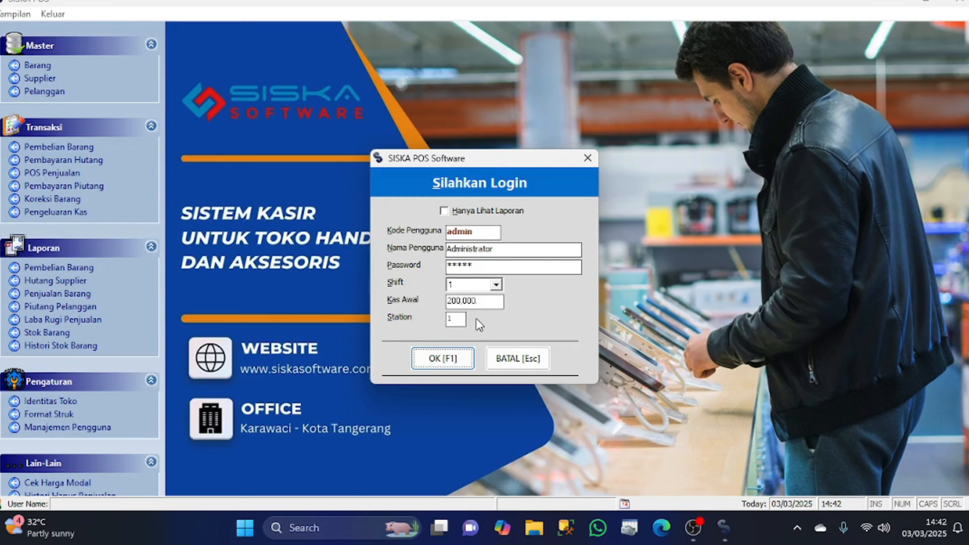
{"action": "left_click", "coordinate": [482, 301]}
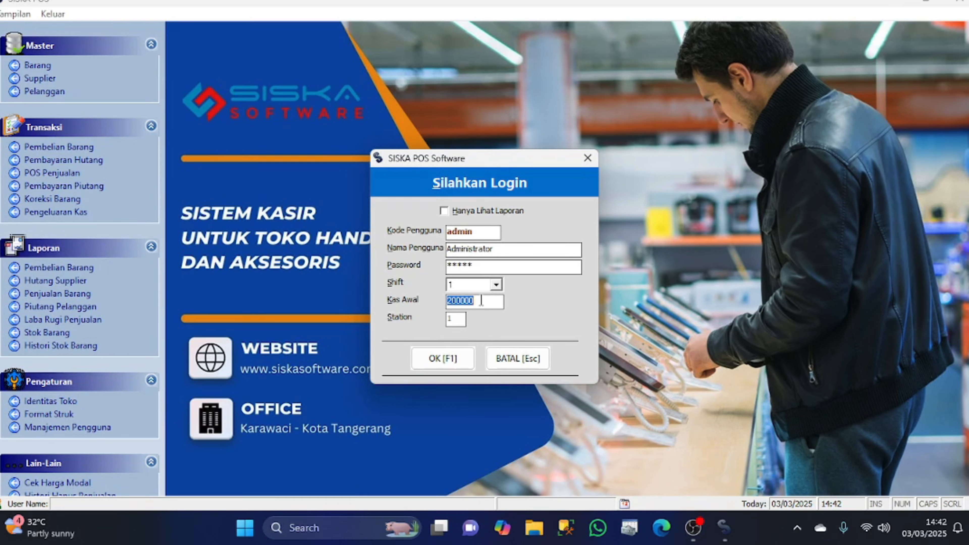
{"action": "key", "text": "Tab"}
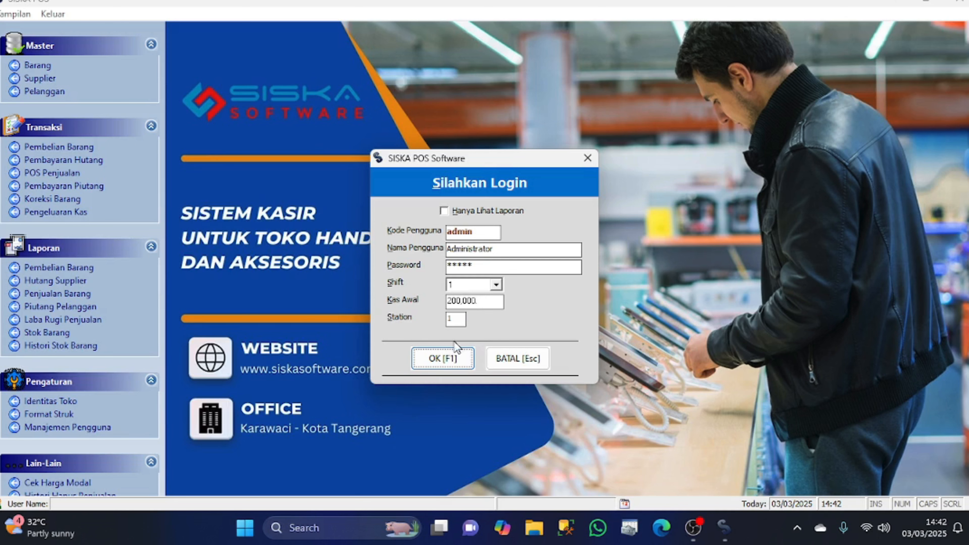
{"action": "left_click", "coordinate": [437, 360]}
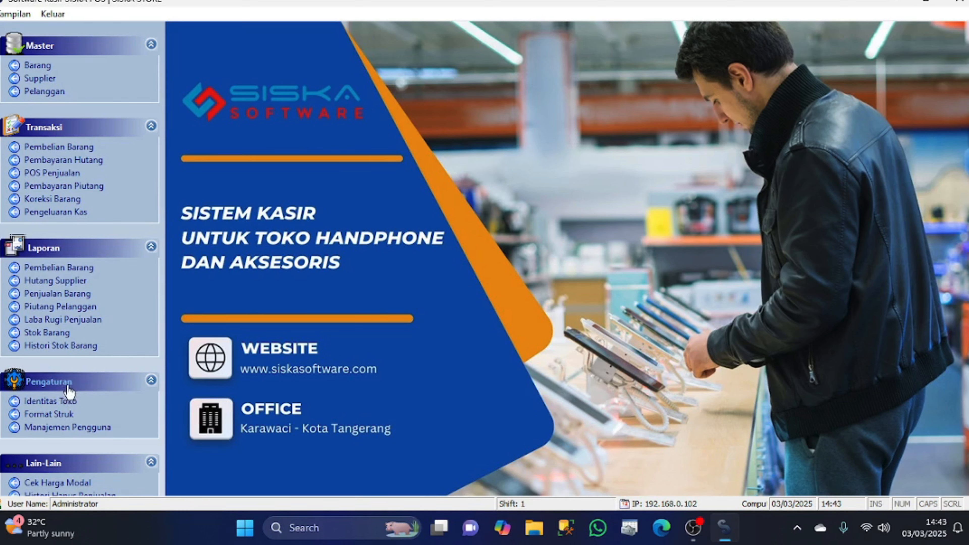
Open Identitas Toko from the Pengaturan sidebar to view SISKA STORE's details
{"action": "left_click", "coordinate": [68, 405]}
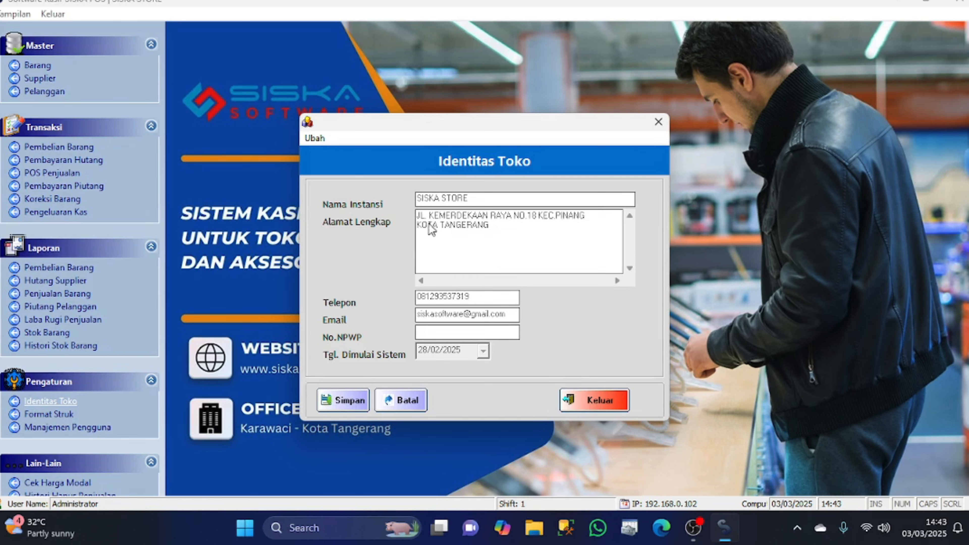
Unlock the store identity for editing and rename the store to DEFA STORE
{"action": "left_click", "coordinate": [320, 139]}
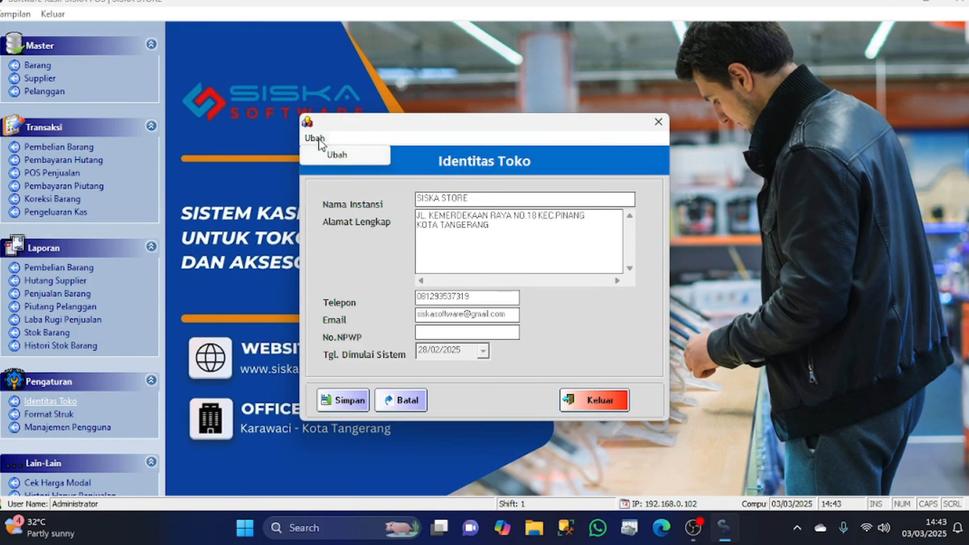
{"action": "left_click", "coordinate": [331, 158]}
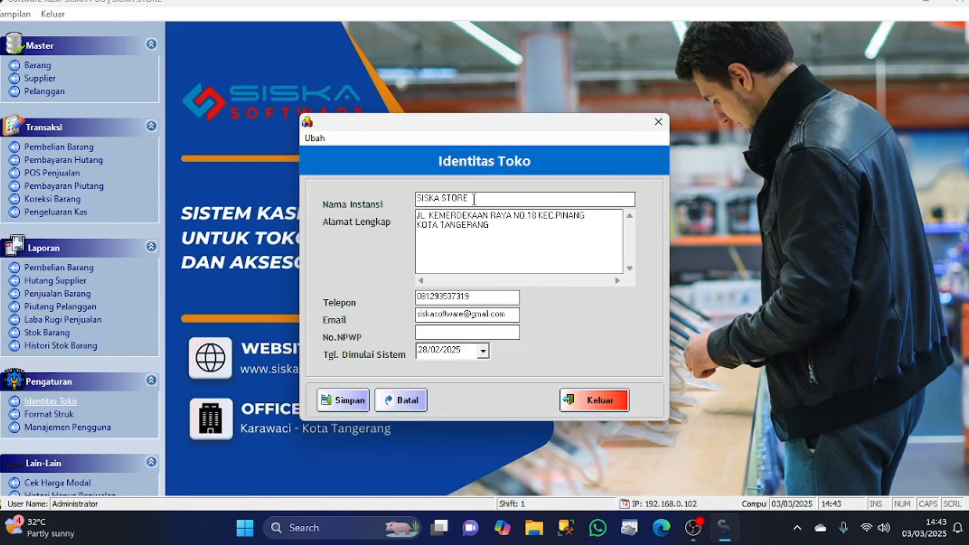
{"action": "left_click_drag", "start_coordinate": [475, 200], "coordinate": [360, 199]}
{"action": "type", "text": "DEFA'S STORE"}
{"action": "key", "text": "Left"}
{"action": "key", "text": "Left"}
{"action": "key", "text": "Left"}
{"action": "key", "text": "Left"}
{"action": "key", "text": "Left"}
{"action": "key", "text": "Left"}
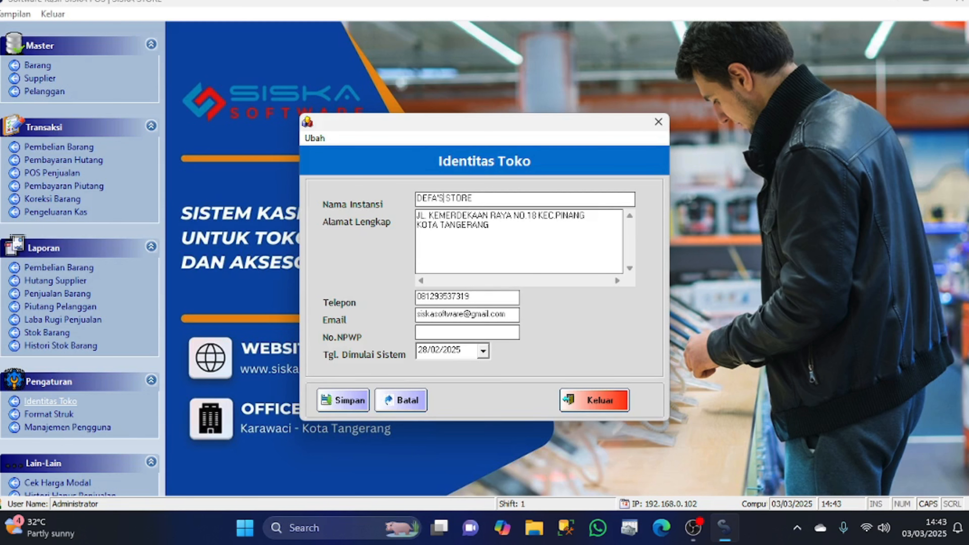
{"action": "key", "text": "BackSpace"}
{"action": "key", "text": "BackSpace"}
Review the store address, phone, e-mail and NPWP fields, then open the start-date calendar
{"action": "left_click", "coordinate": [522, 228]}
{"action": "left_click_drag", "start_coordinate": [551, 228], "coordinate": [364, 215]}
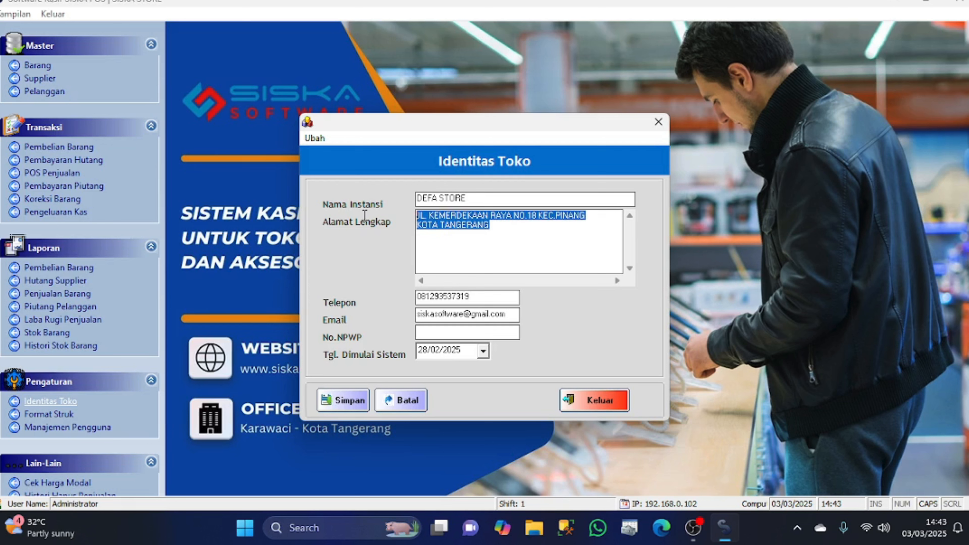
{"action": "left_click", "coordinate": [494, 299]}
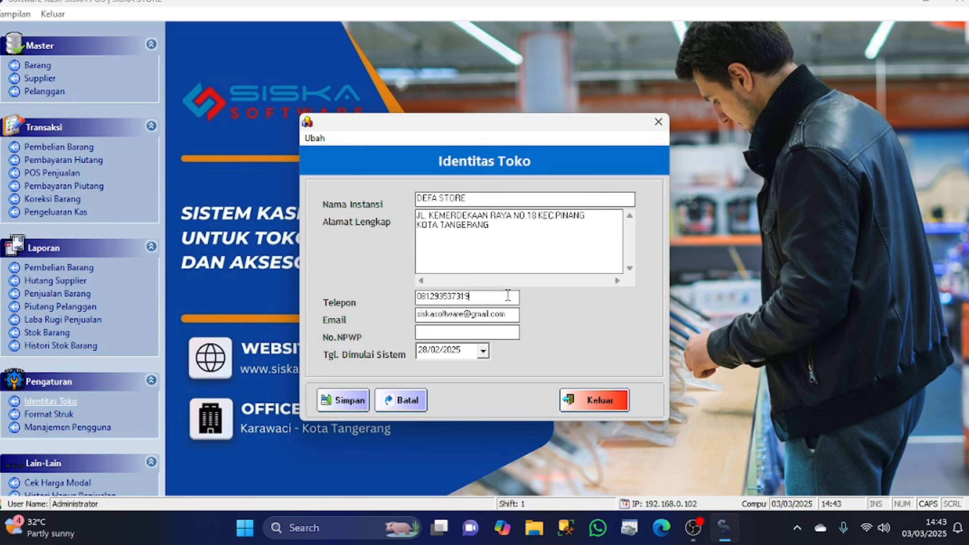
{"action": "left_click_drag", "start_coordinate": [510, 297], "coordinate": [396, 310]}
{"action": "left_click_drag", "start_coordinate": [515, 314], "coordinate": [427, 331]}
{"action": "left_click", "coordinate": [457, 332]}
{"action": "left_click", "coordinate": [482, 352]}
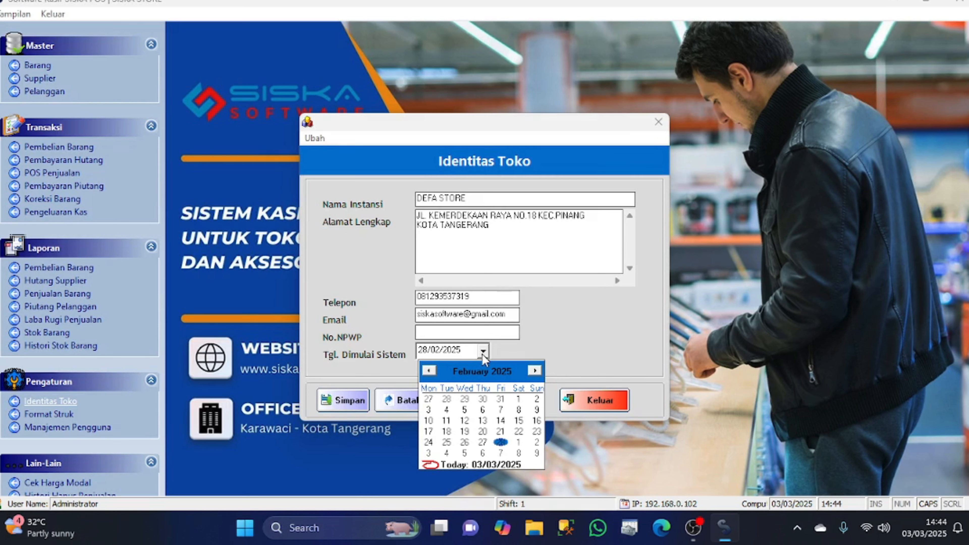
Try several system start dates and settle on 28/02/2025
{"action": "left_click", "coordinate": [535, 370]}
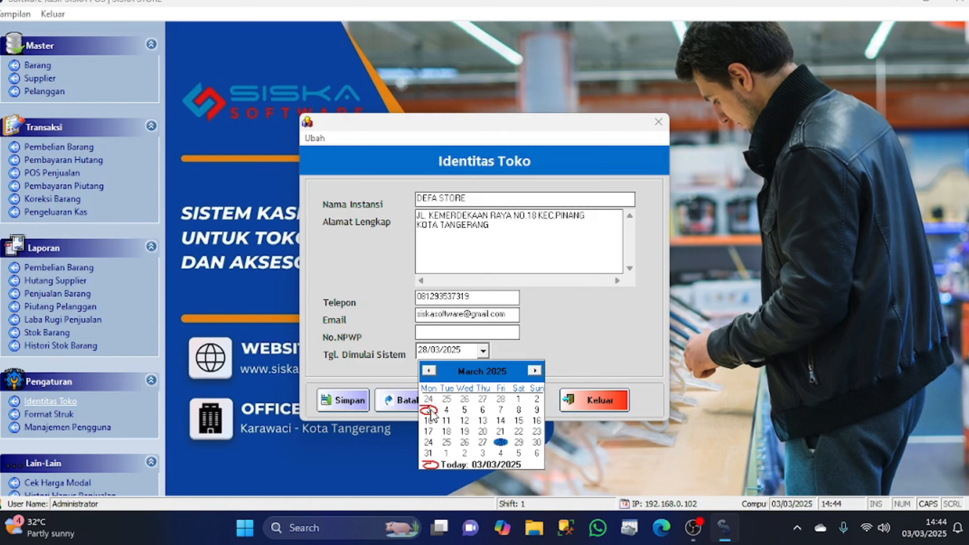
{"action": "left_click", "coordinate": [429, 371]}
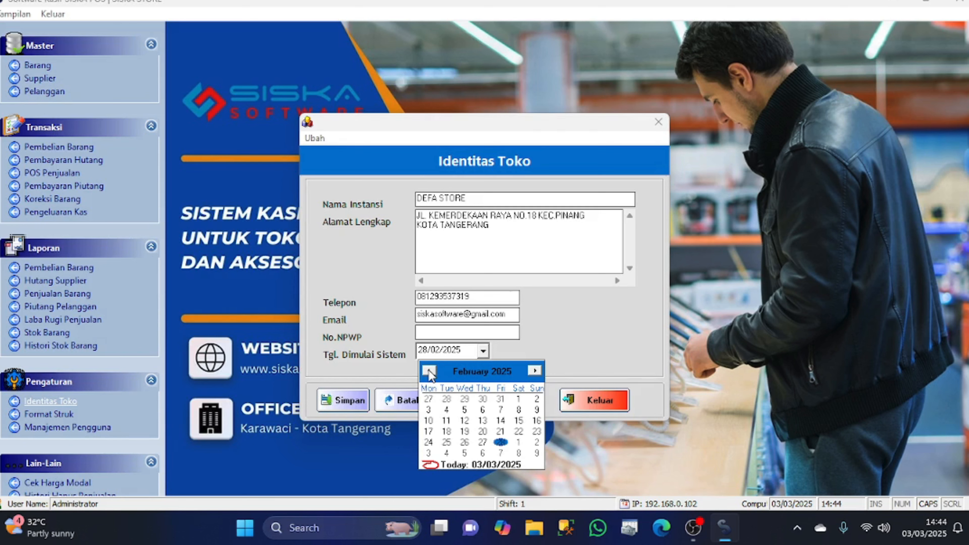
{"action": "left_click", "coordinate": [502, 443]}
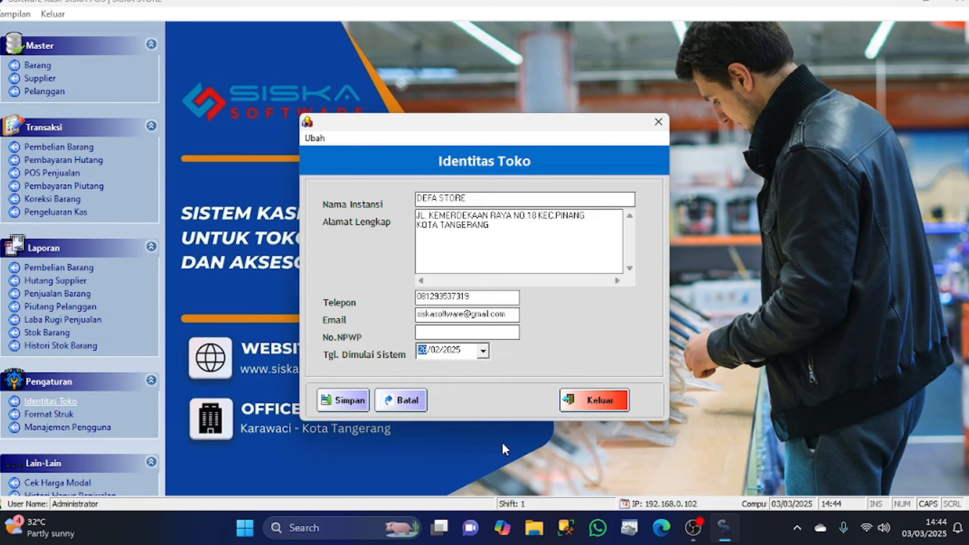
{"action": "left_click", "coordinate": [483, 351]}
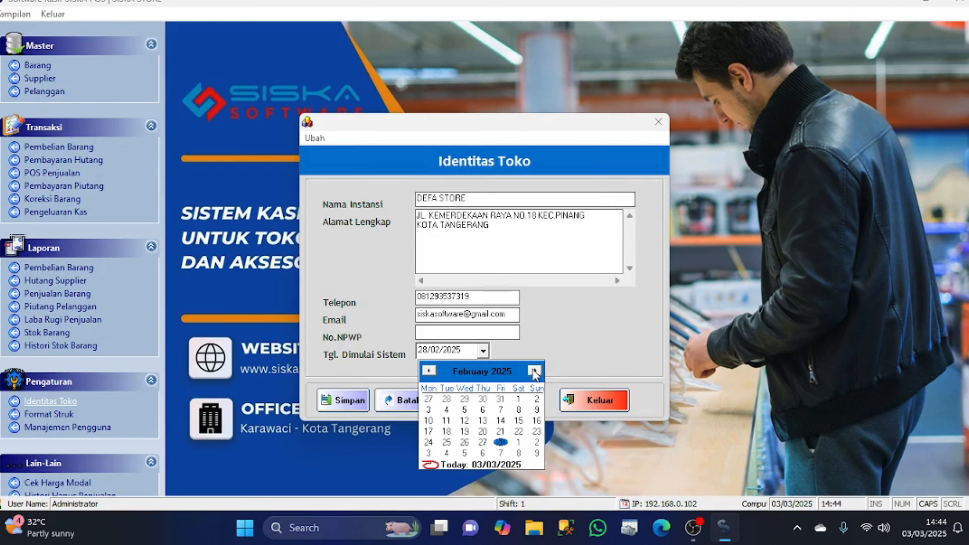
{"action": "left_click", "coordinate": [535, 371]}
{"action": "left_click", "coordinate": [534, 371]}
{"action": "left_click", "coordinate": [534, 370]}
{"action": "left_click", "coordinate": [535, 371]}
{"action": "left_click", "coordinate": [534, 371]}
{"action": "left_click", "coordinate": [534, 371]}
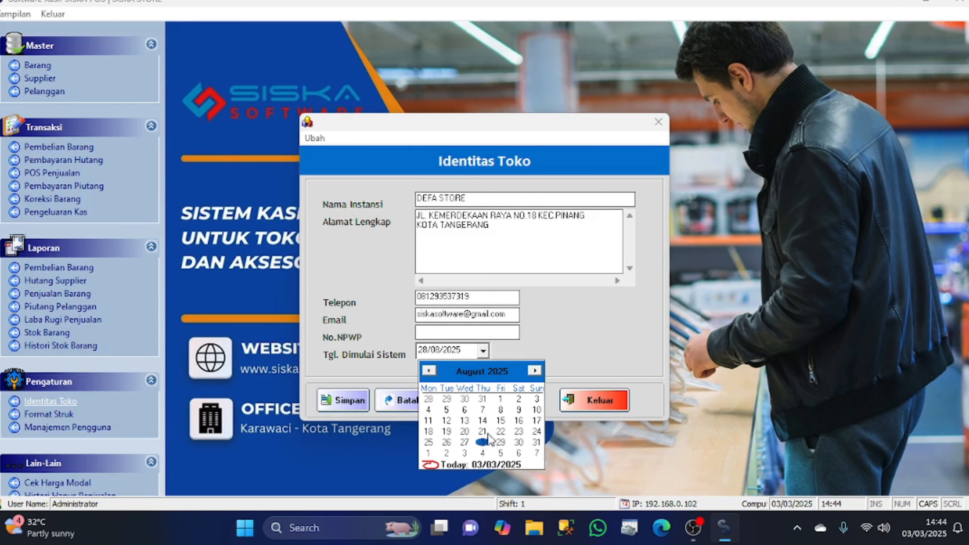
{"action": "left_click", "coordinate": [428, 371]}
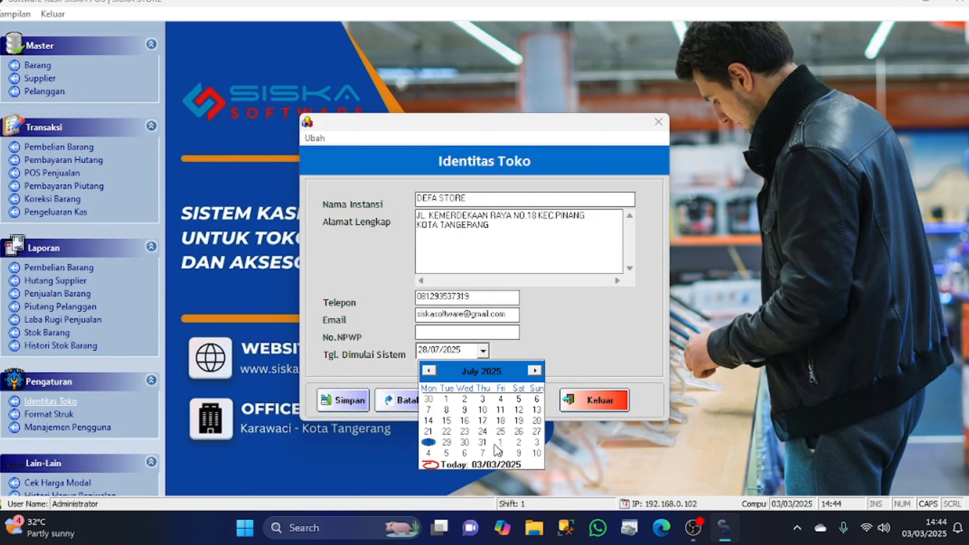
{"action": "left_click", "coordinate": [483, 441]}
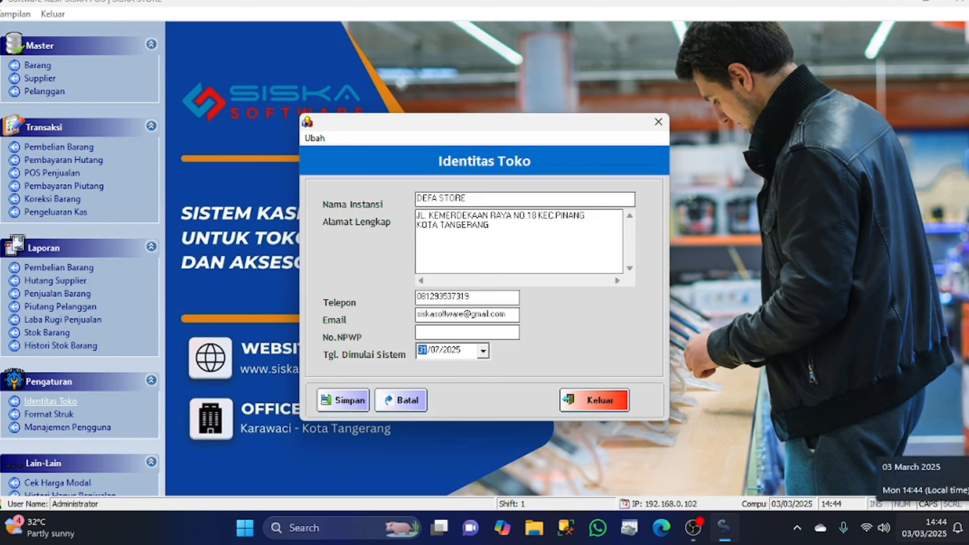
{"action": "left_click", "coordinate": [483, 354]}
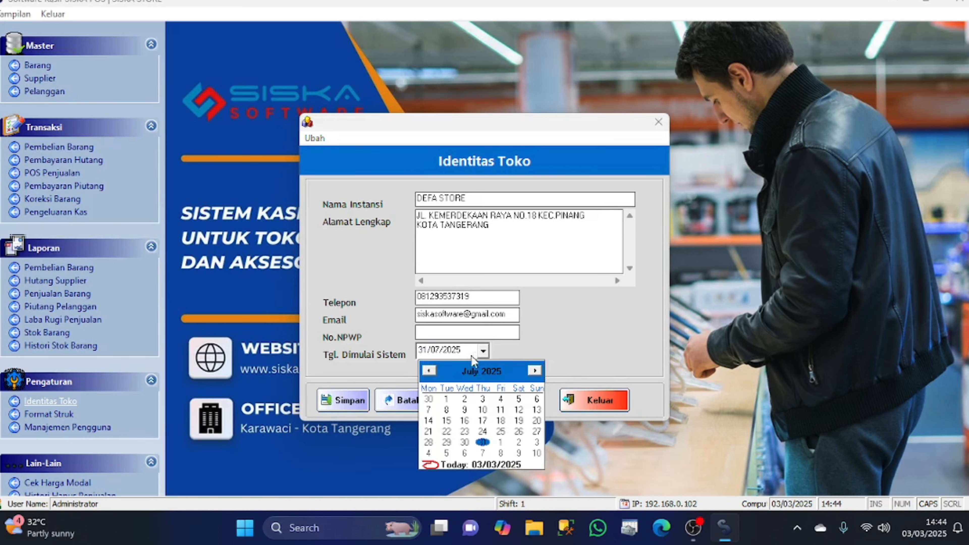
{"action": "left_click", "coordinate": [428, 370]}
{"action": "left_click", "coordinate": [428, 371]}
{"action": "left_click", "coordinate": [428, 370]}
{"action": "left_click", "coordinate": [428, 370]}
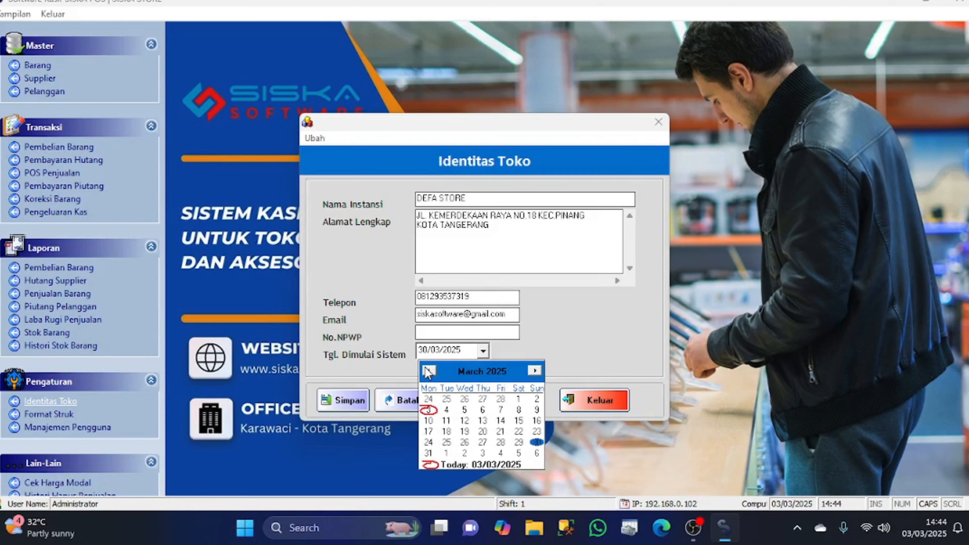
{"action": "left_click", "coordinate": [428, 370]}
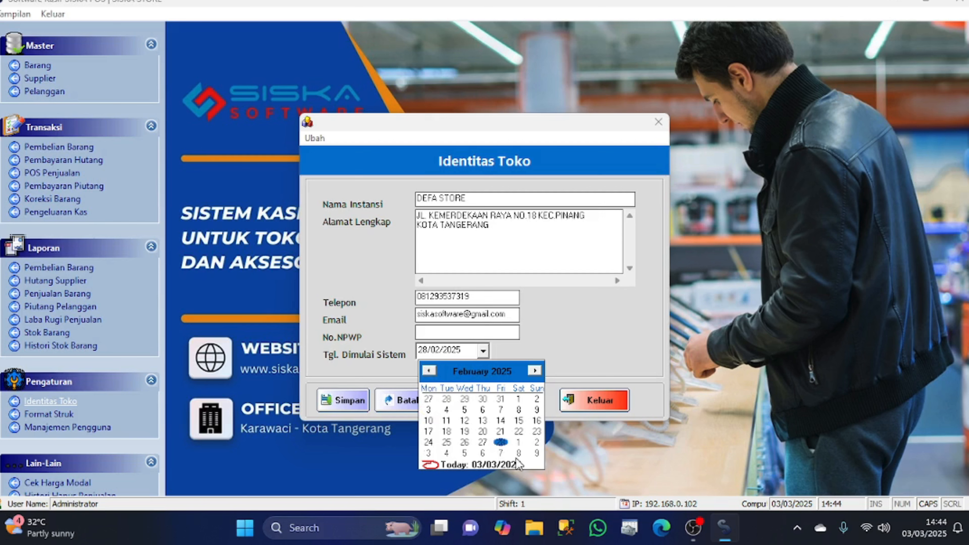
{"action": "left_click", "coordinate": [501, 442]}
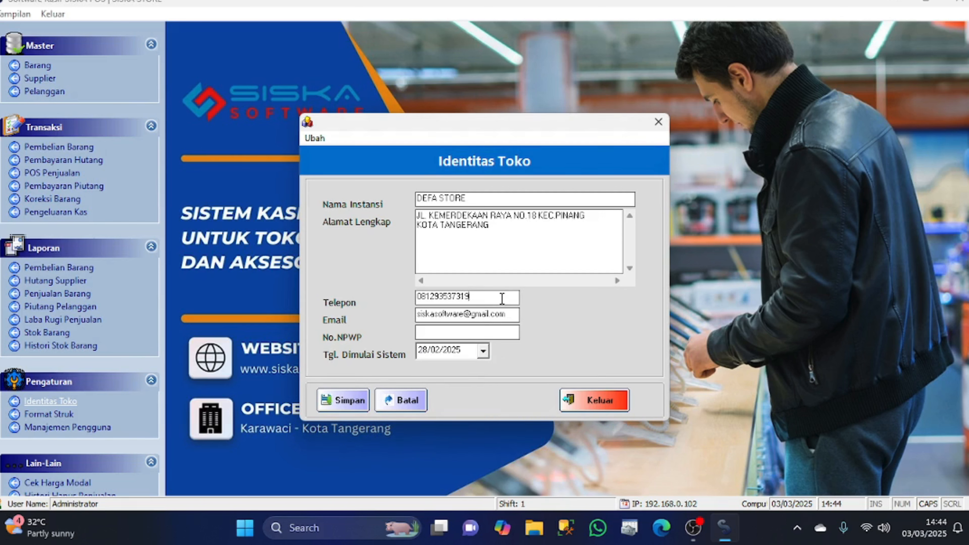
Recheck the phone, e-mail and DEFA STORE name, then save the identity and close the window
{"action": "left_click_drag", "start_coordinate": [489, 299], "coordinate": [351, 307]}
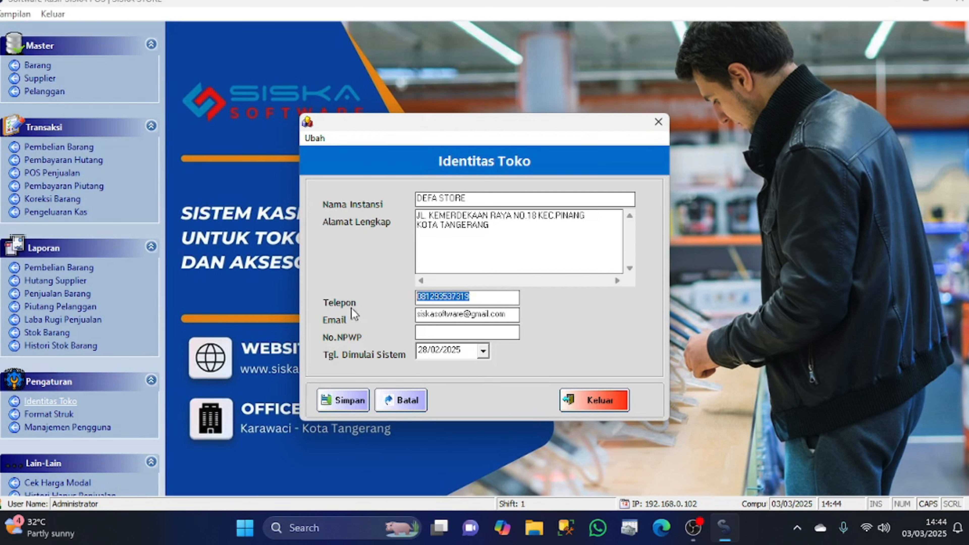
{"action": "left_click", "coordinate": [502, 314]}
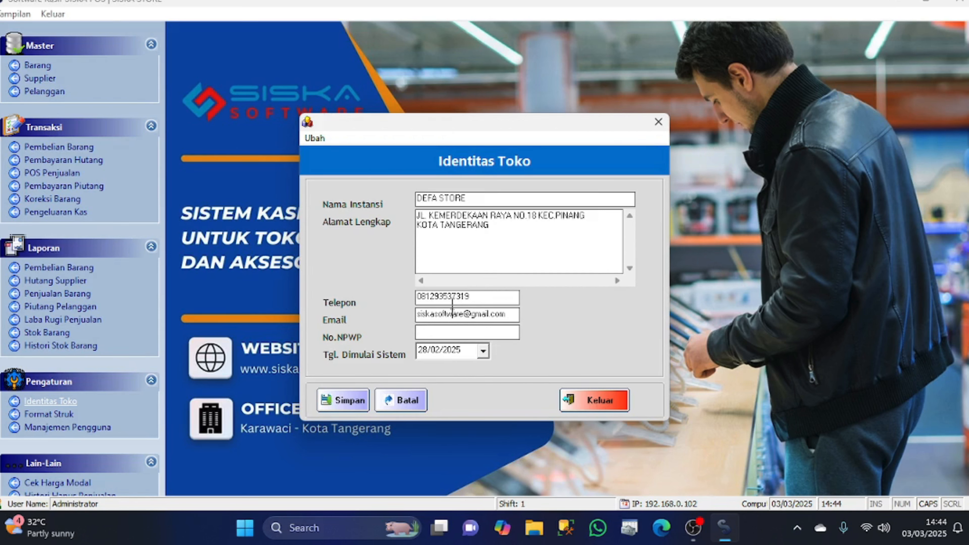
{"action": "left_click_drag", "start_coordinate": [483, 199], "coordinate": [393, 199]}
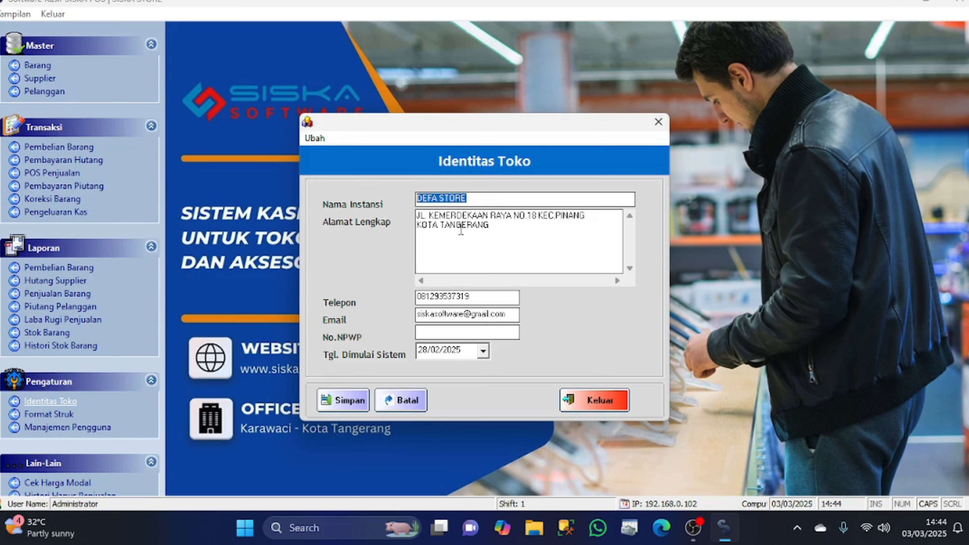
{"action": "left_click", "coordinate": [343, 401]}
{"action": "left_click", "coordinate": [503, 307]}
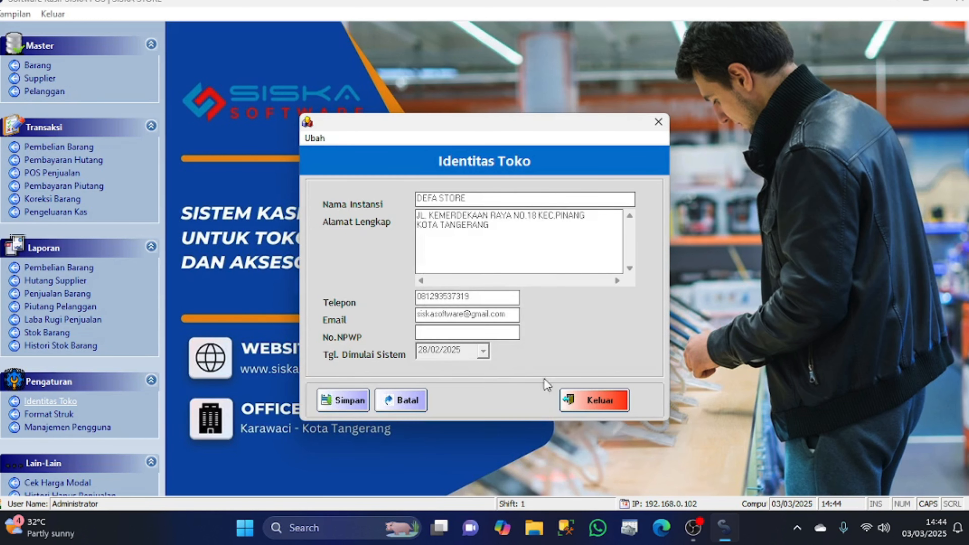
{"action": "left_click", "coordinate": [583, 399]}
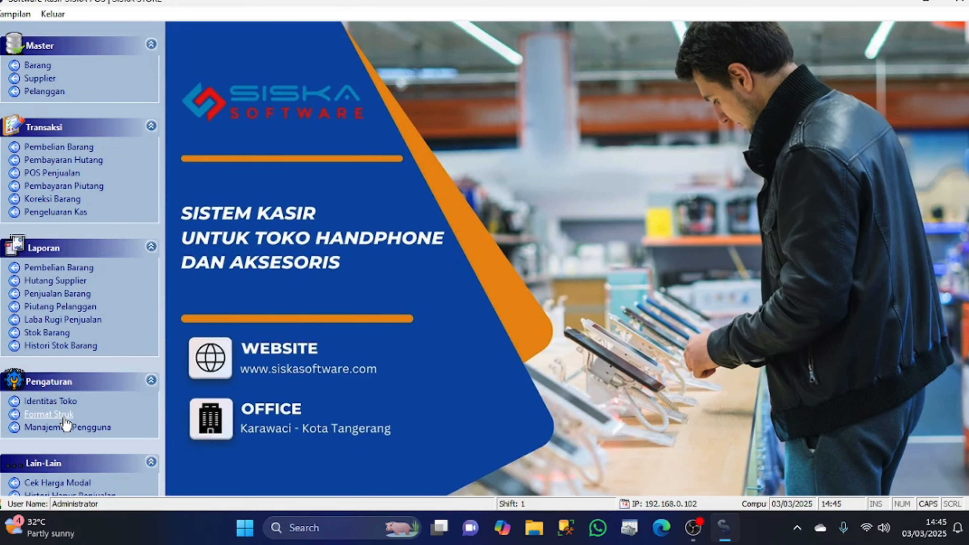
Open Format Struk and change SISKA to DEFA in the first header line
{"action": "left_click", "coordinate": [50, 414]}
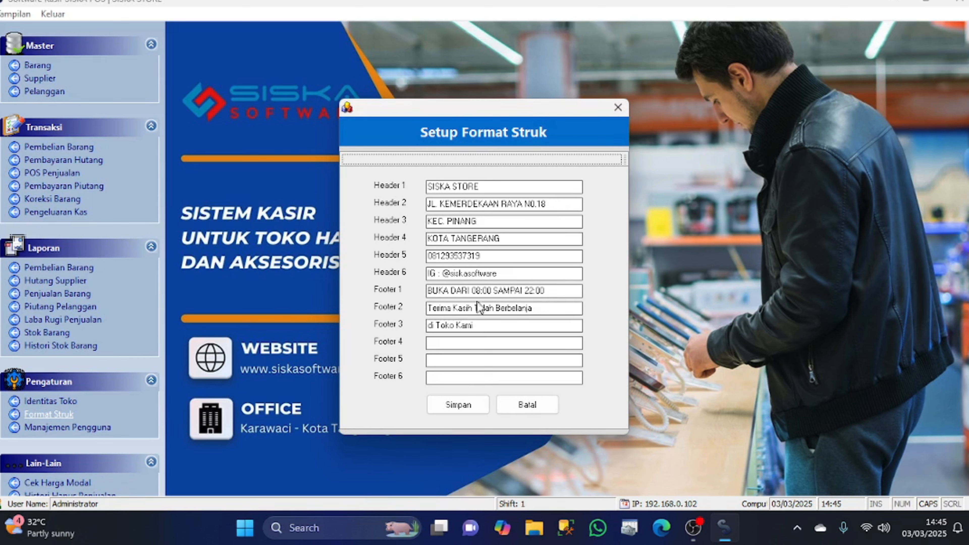
{"action": "left_click", "coordinate": [506, 186]}
{"action": "double_click", "coordinate": [439, 187]}
{"action": "type", "text": "DEFA"}
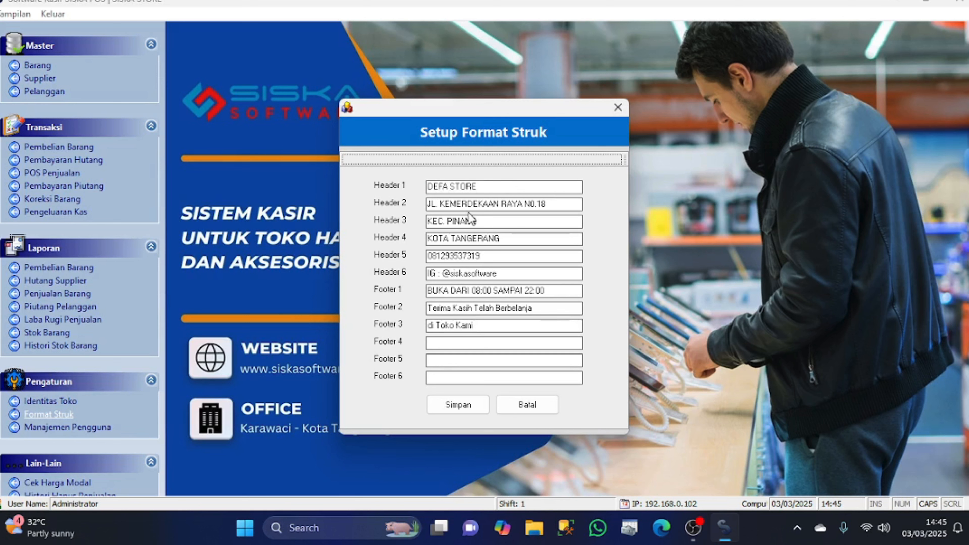
Review the remaining header and footer lines, then save the receipt format
{"action": "left_click", "coordinate": [572, 204]}
{"action": "left_click_drag", "start_coordinate": [499, 222], "coordinate": [447, 222]}
{"action": "left_click_drag", "start_coordinate": [530, 236], "coordinate": [413, 239]}
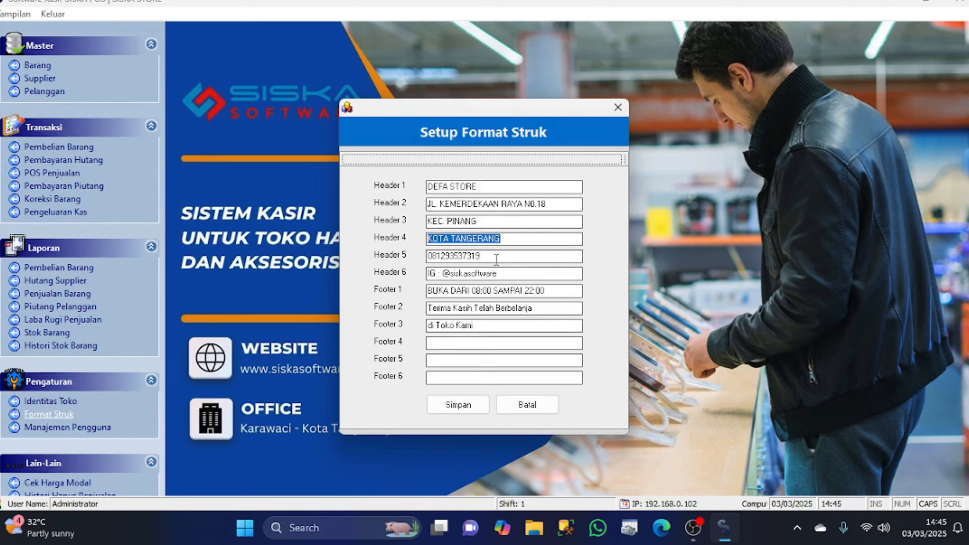
{"action": "left_click_drag", "start_coordinate": [497, 260], "coordinate": [425, 258]}
{"action": "left_click_drag", "start_coordinate": [515, 275], "coordinate": [410, 278]}
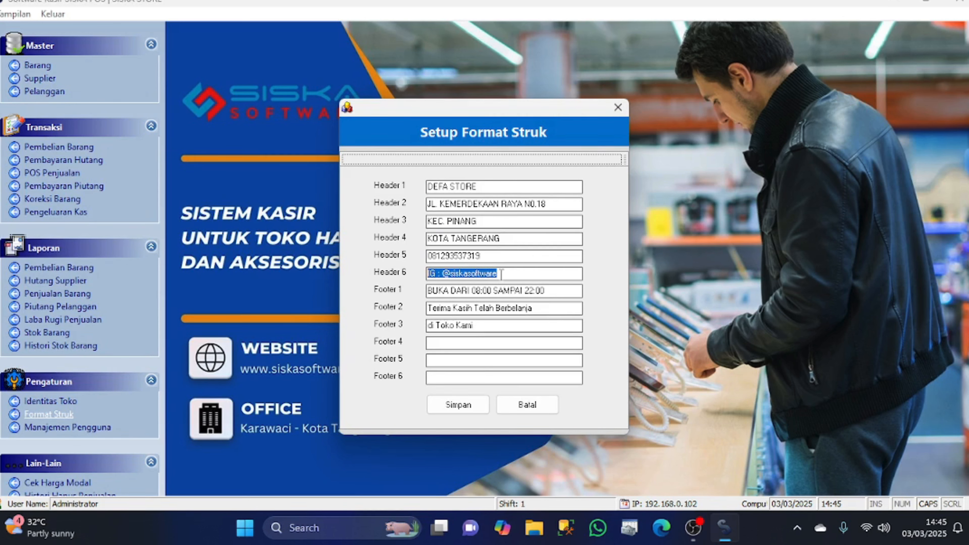
{"action": "left_click", "coordinate": [515, 274]}
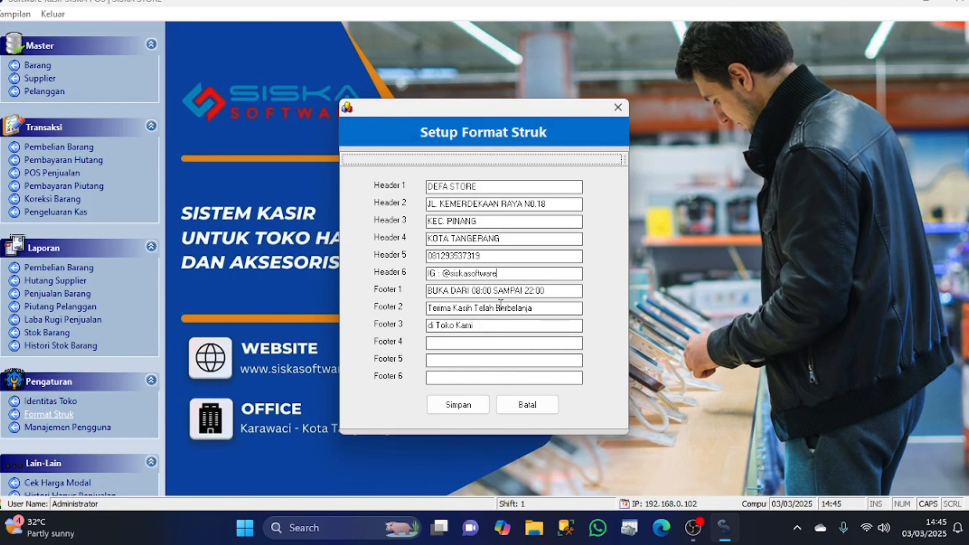
{"action": "left_click_drag", "start_coordinate": [556, 290], "coordinate": [341, 313]}
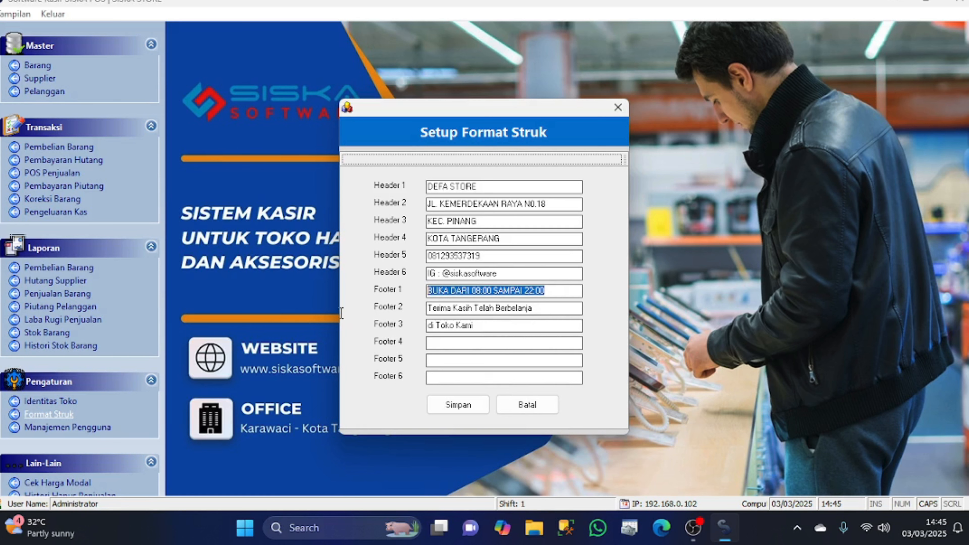
{"action": "left_click", "coordinate": [542, 312]}
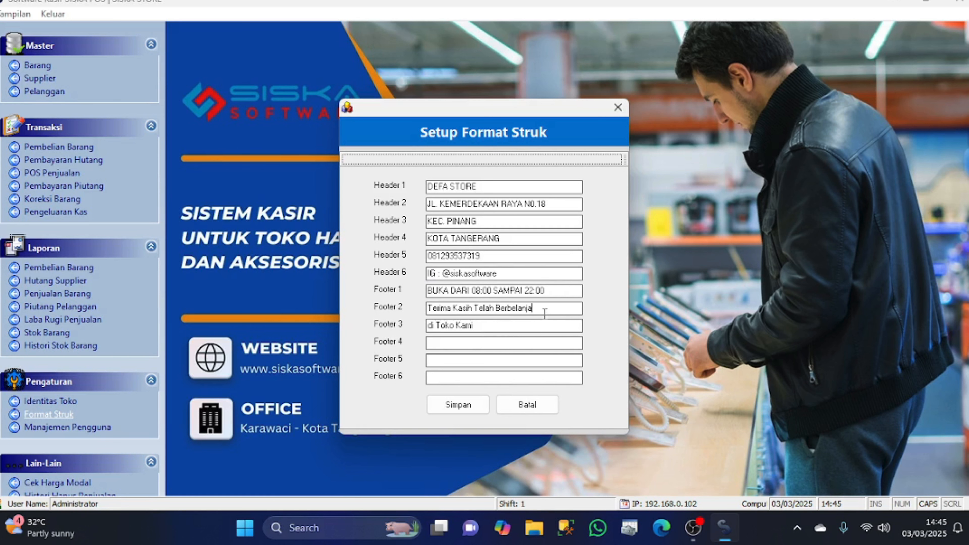
{"action": "left_click", "coordinate": [487, 349]}
{"action": "left_click", "coordinate": [457, 403]}
{"action": "left_click", "coordinate": [510, 304]}
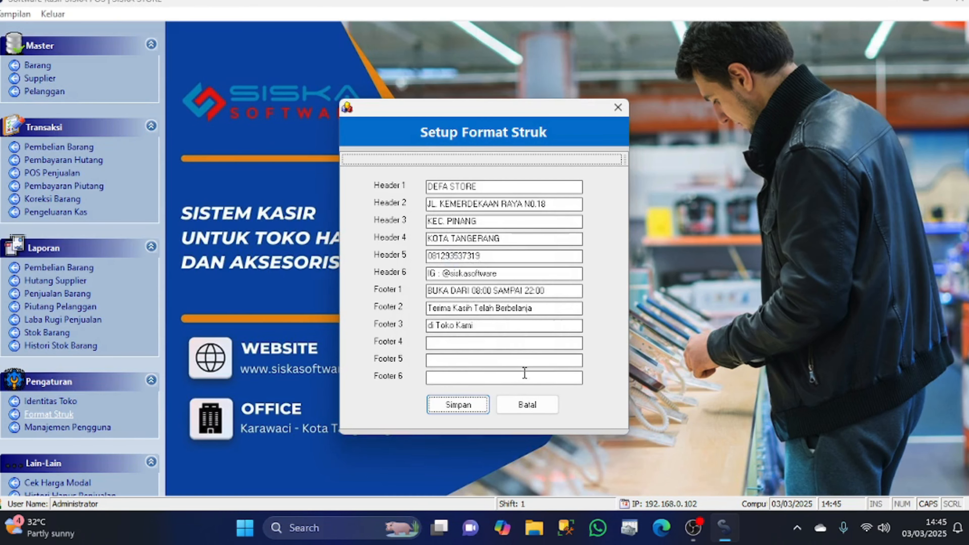
Close the receipt setup, open Manajemen Pengguna with passwords shown, and edit the administrator
{"action": "left_click", "coordinate": [525, 405]}
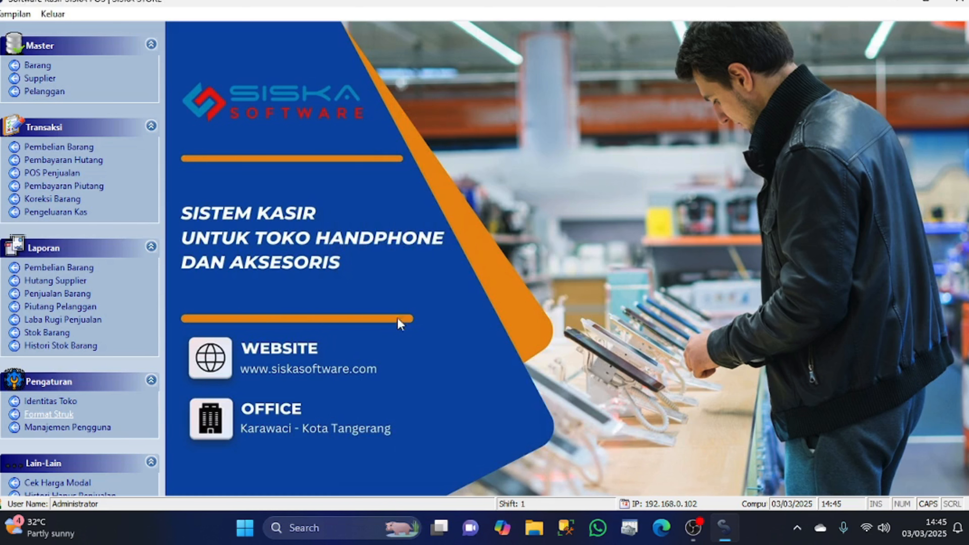
{"action": "left_click", "coordinate": [63, 429]}
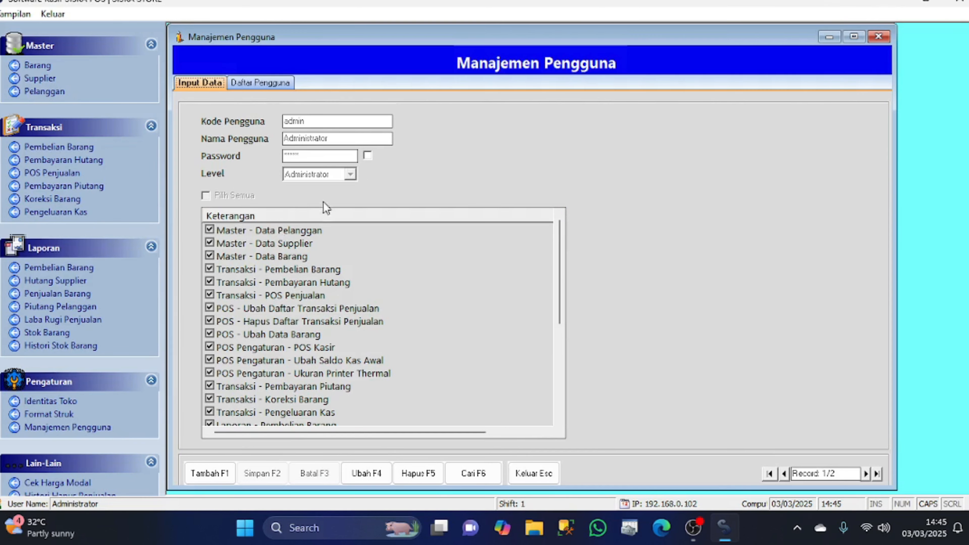
{"action": "left_click", "coordinate": [368, 157]}
{"action": "left_click", "coordinate": [366, 473]}
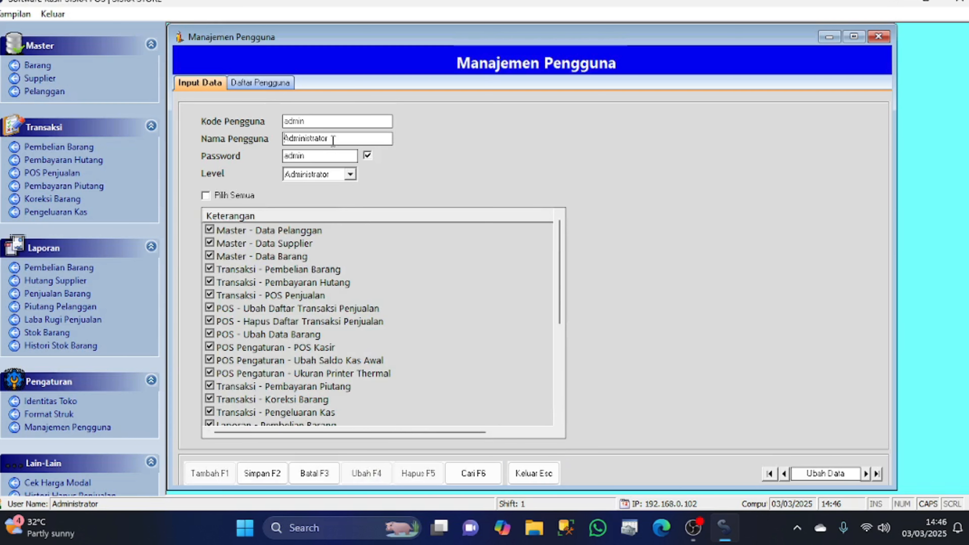
Trial-edit the administrator password, revert it to the original, and save the record
{"action": "left_click_drag", "start_coordinate": [323, 156], "coordinate": [278, 158]}
{"action": "key", "text": "Caps_Lock"}
{"action": "left_click", "coordinate": [320, 155]}
{"action": "type", "text": "123"}
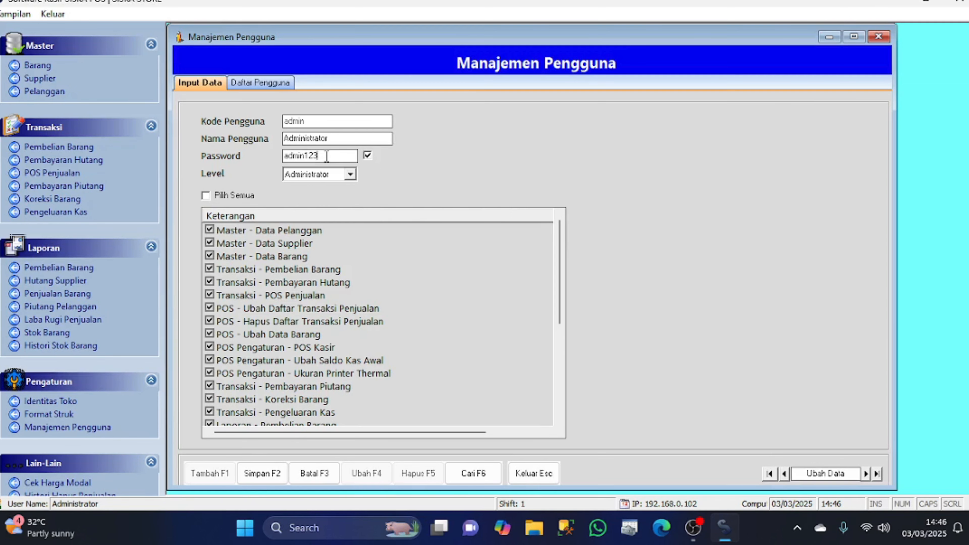
{"action": "scroll", "coordinate": [296, 295], "scroll_direction": "down", "scroll_amount": 5}
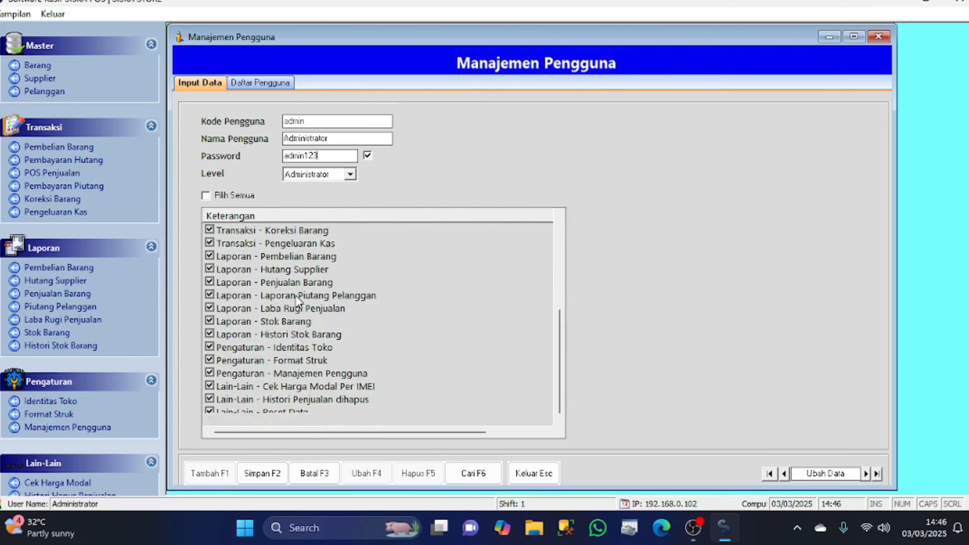
{"action": "scroll", "coordinate": [283, 359], "scroll_direction": "up", "scroll_amount": 5}
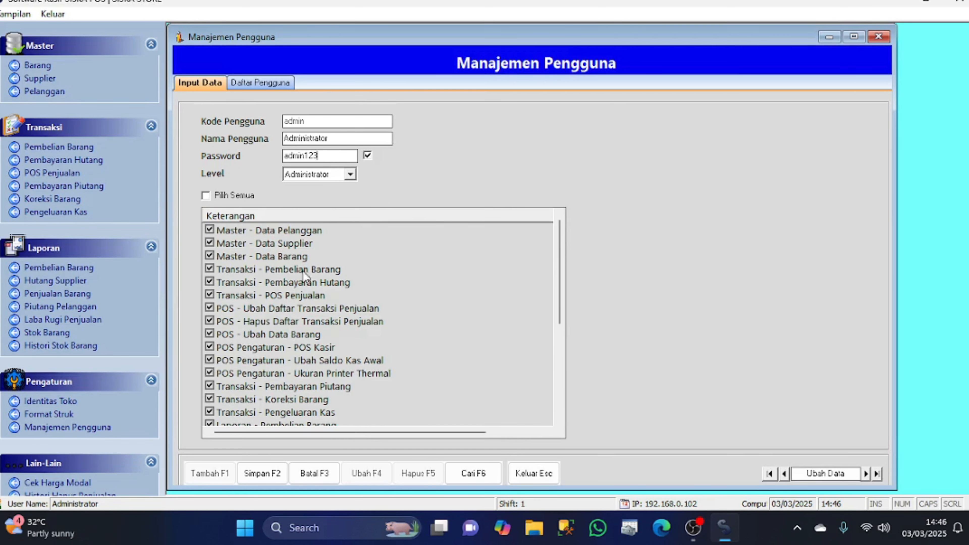
{"action": "key", "text": "BackSpace"}
{"action": "key", "text": "BackSpace"}
{"action": "key", "text": "BackSpace"}
{"action": "left_click", "coordinate": [263, 474]}
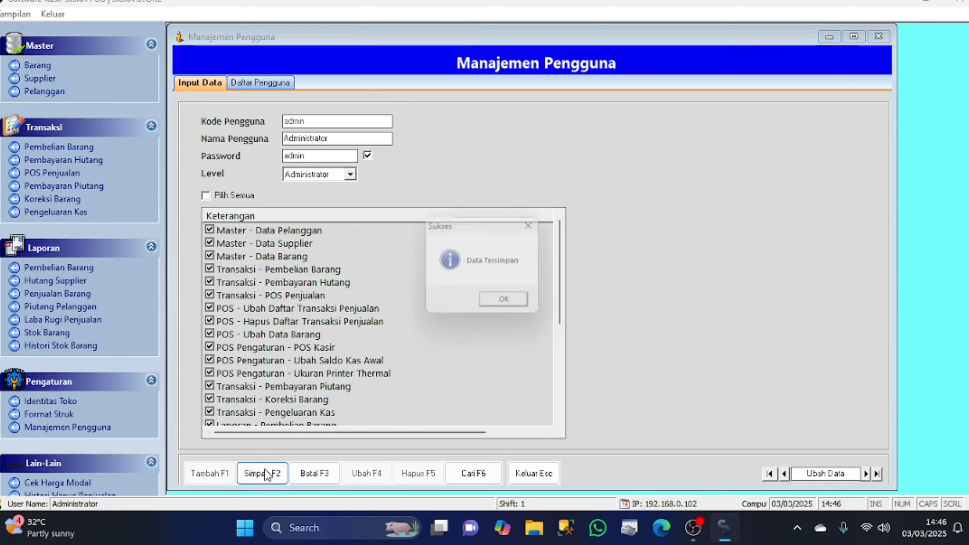
{"action": "left_click", "coordinate": [495, 308]}
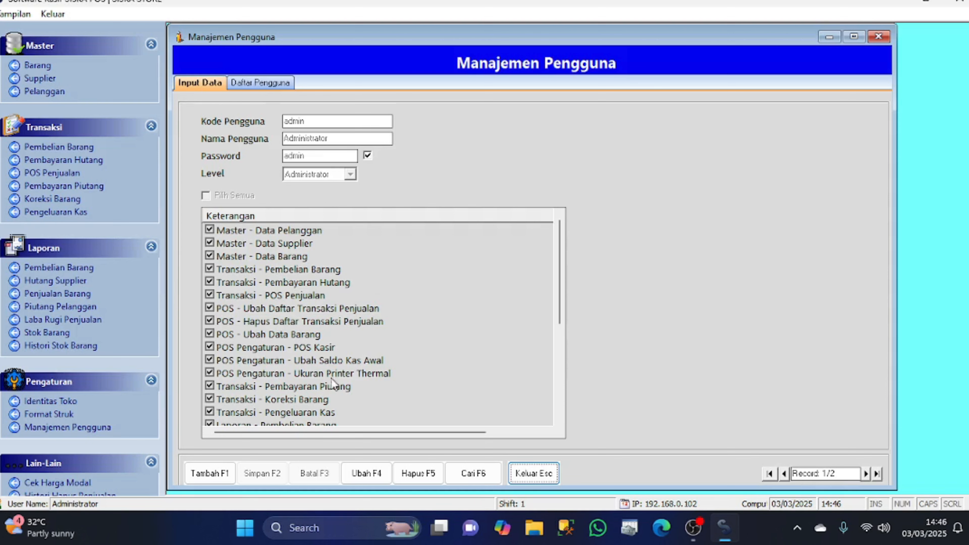
Add a new user with the cashier's user code, full name and password at level Kasir
{"action": "left_click", "coordinate": [223, 475]}
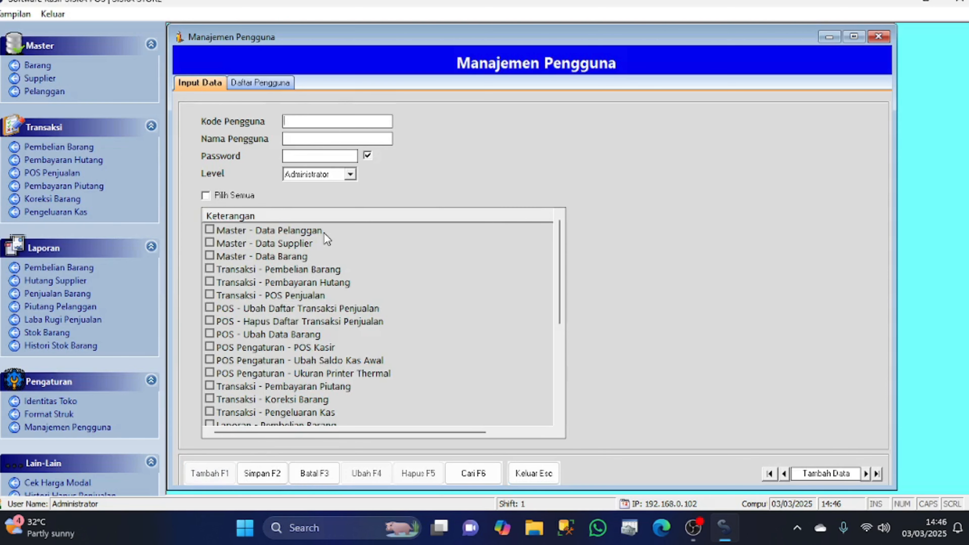
{"action": "type", "text": "Nita"}
{"action": "key", "text": "Return"}
{"action": "key", "text": "Return"}
{"action": "type", "text": "123"}
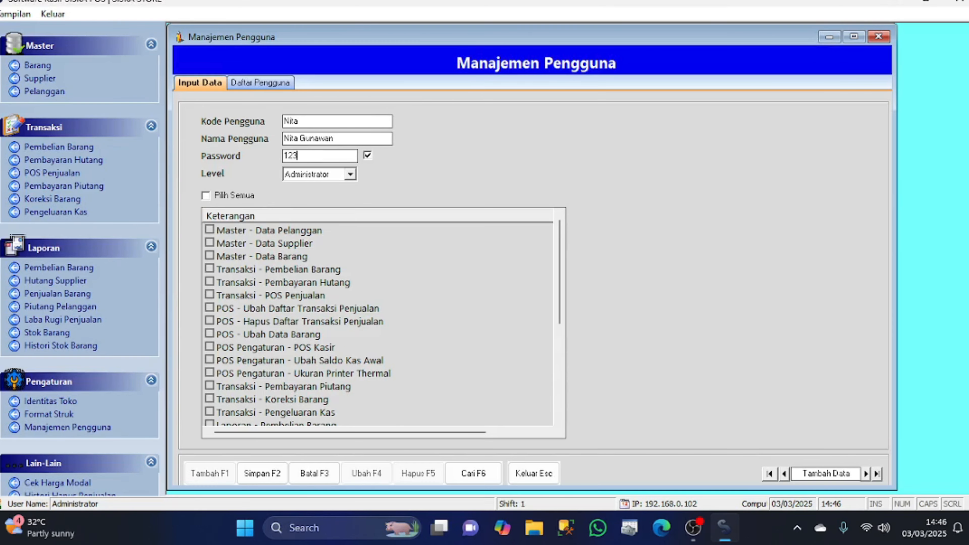
{"action": "left_click", "coordinate": [350, 175]}
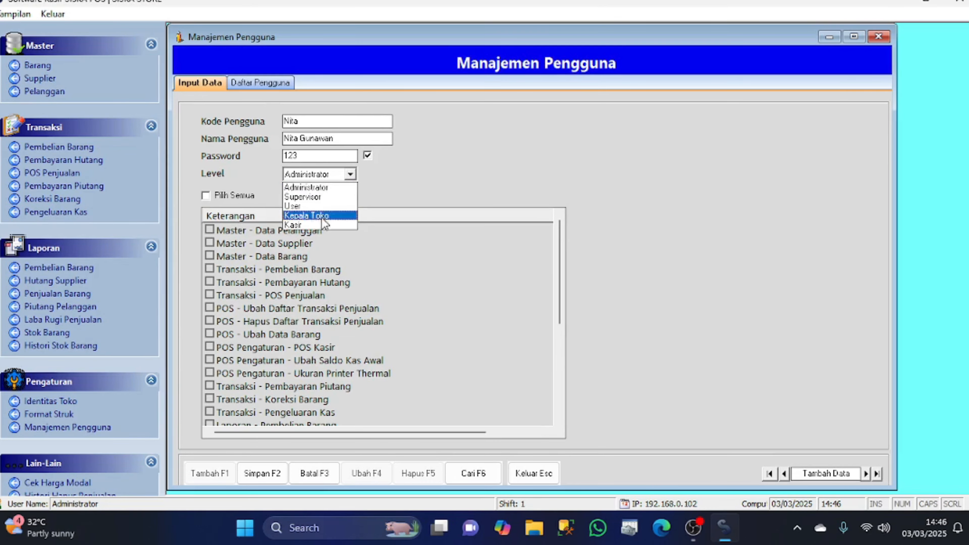
{"action": "left_click", "coordinate": [317, 225]}
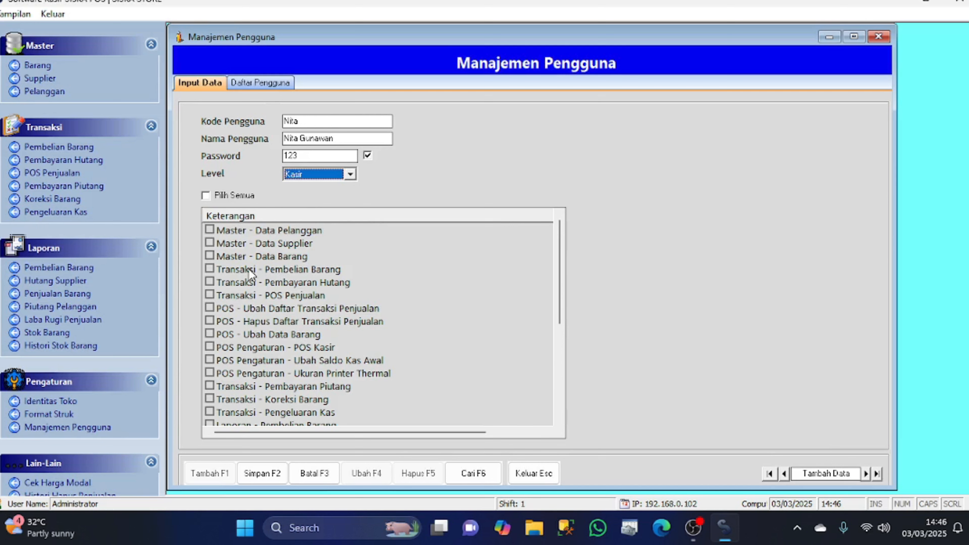
{"action": "left_click", "coordinate": [253, 260]}
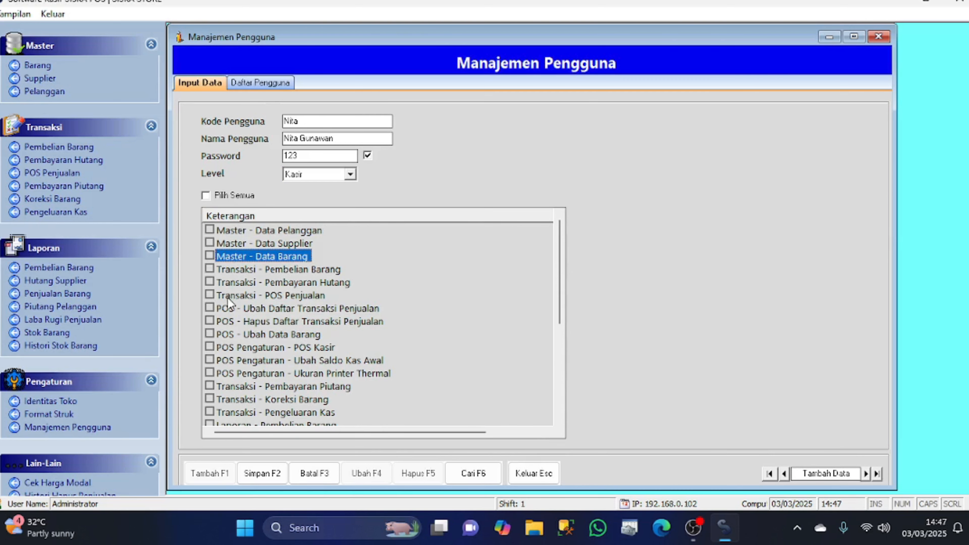
Tick Pilih Semua for all permissions, then untick POS - Ubah Daftar Transaksi Penjualan
{"action": "scroll", "coordinate": [227, 298], "scroll_direction": "down", "scroll_amount": 3}
{"action": "scroll", "coordinate": [228, 304], "scroll_direction": "down", "scroll_amount": 2}
{"action": "scroll", "coordinate": [231, 298], "scroll_direction": "up", "scroll_amount": 5}
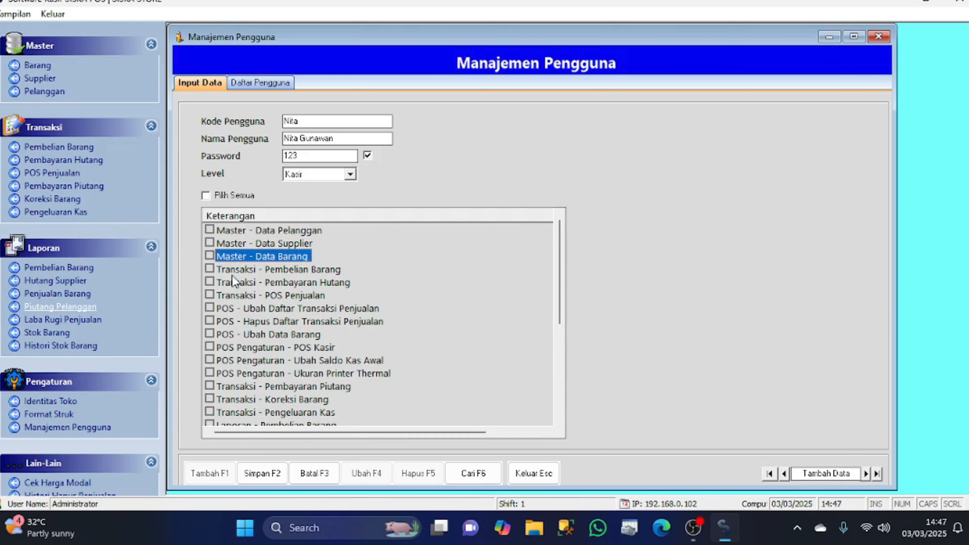
{"action": "left_click", "coordinate": [231, 197]}
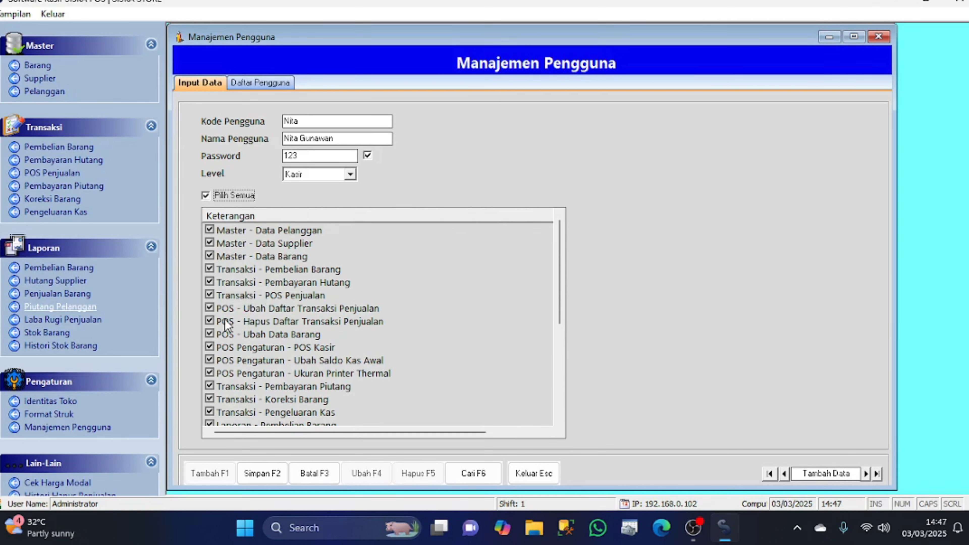
{"action": "scroll", "coordinate": [256, 323], "scroll_direction": "down", "scroll_amount": 1}
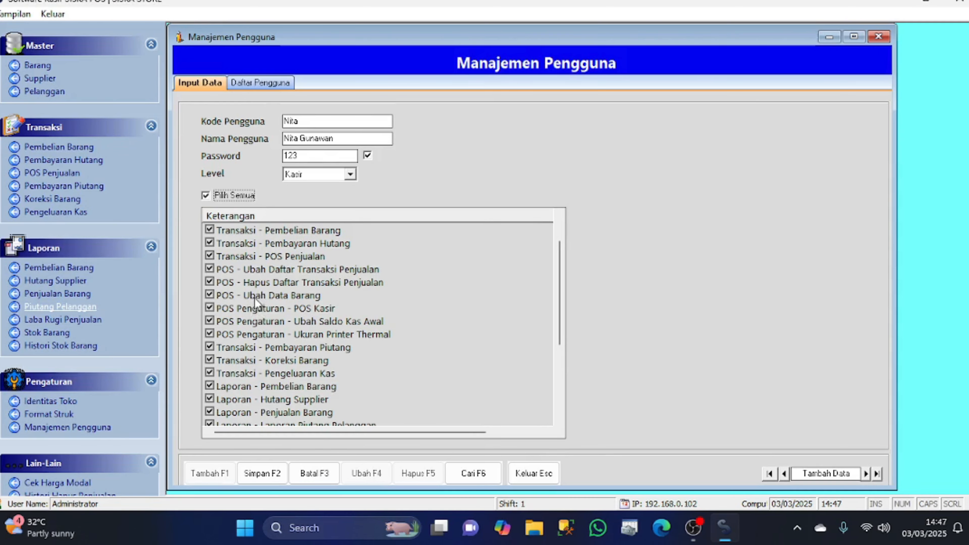
{"action": "scroll", "coordinate": [275, 291], "scroll_direction": "up", "scroll_amount": 1}
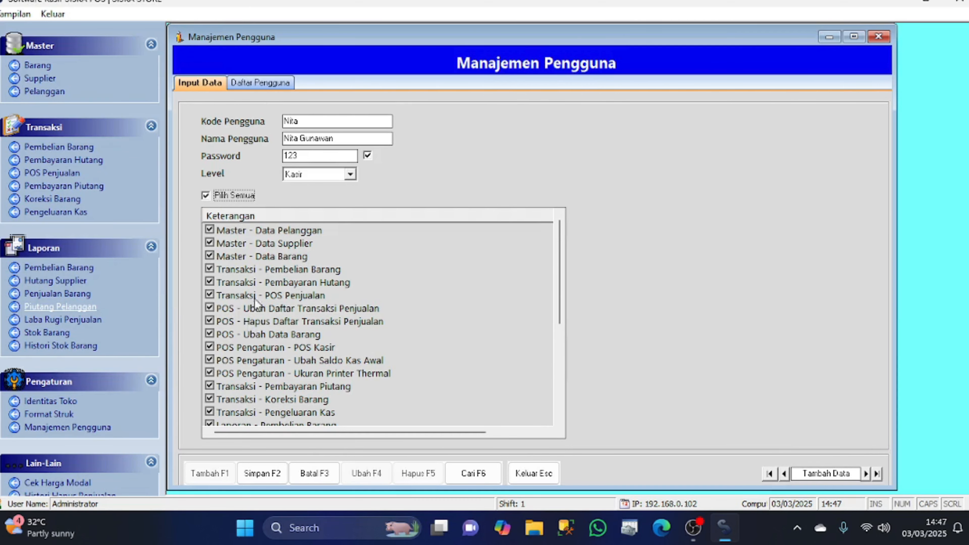
{"action": "left_click", "coordinate": [272, 309]}
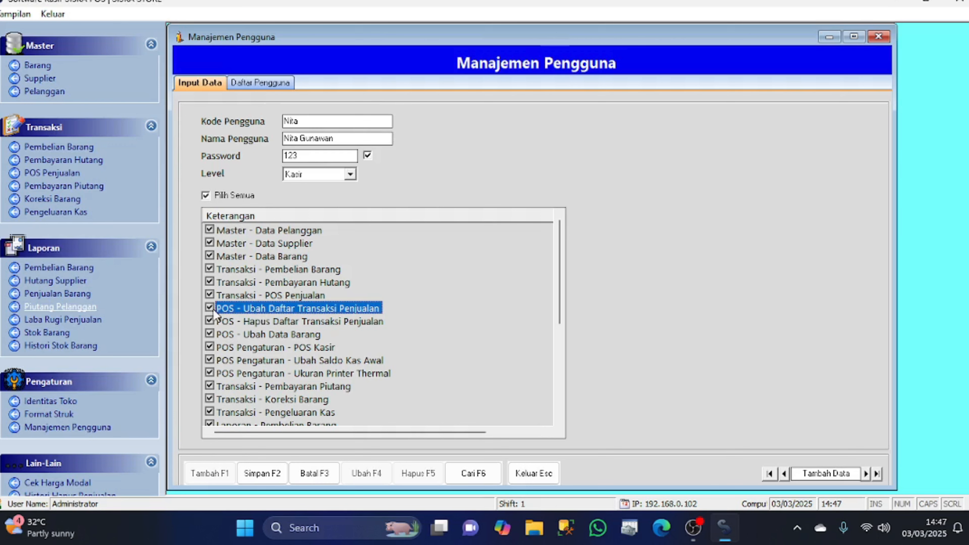
{"action": "left_click", "coordinate": [257, 310]}
{"action": "left_click", "coordinate": [269, 321]}
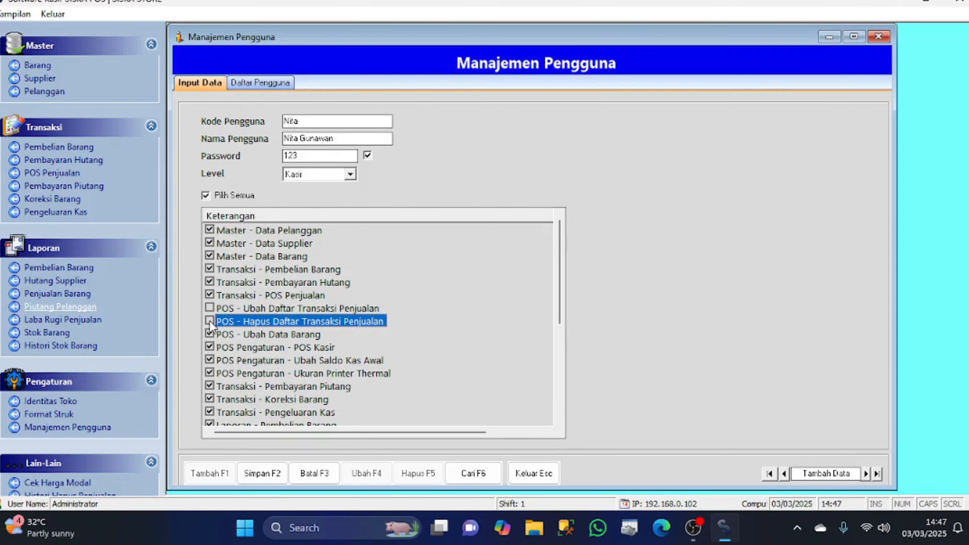
Check the permission list, confirming the edit and delete sales-list rights are unticked
{"action": "scroll", "coordinate": [210, 322], "scroll_direction": "down", "scroll_amount": 5}
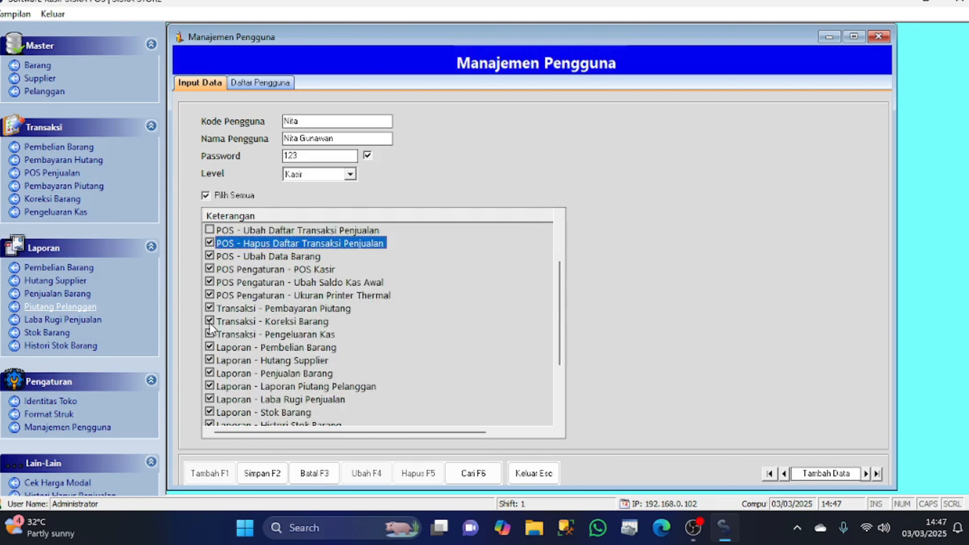
{"action": "left_click", "coordinate": [263, 333]}
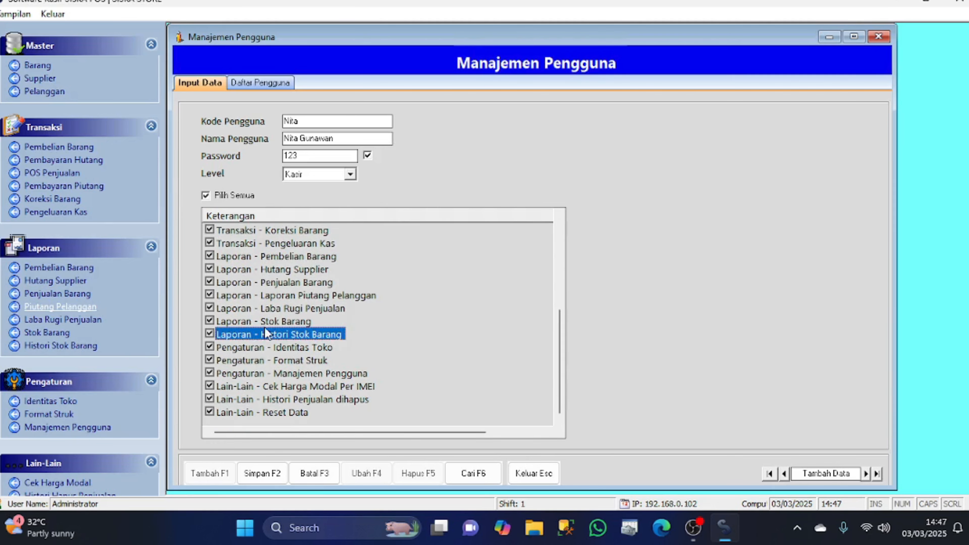
{"action": "left_click", "coordinate": [279, 400]}
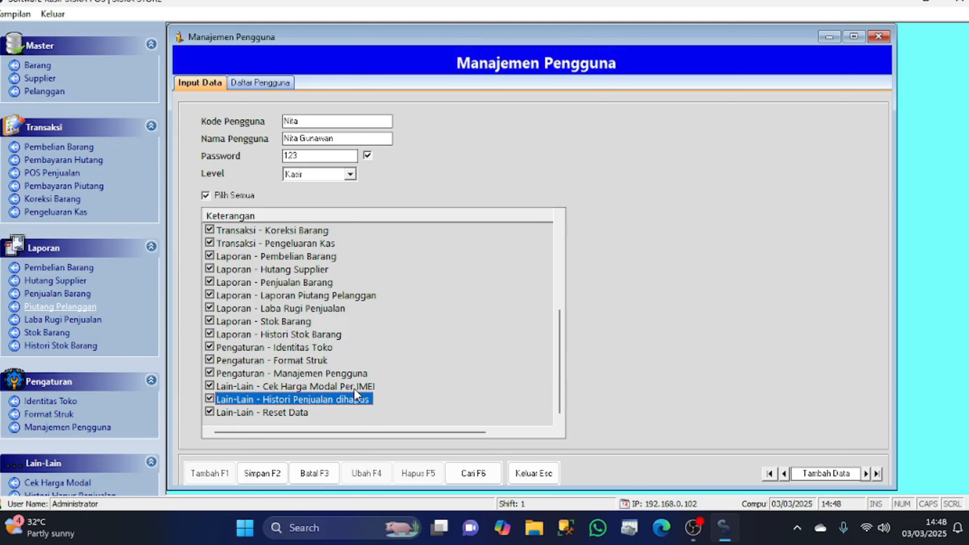
{"action": "scroll", "coordinate": [355, 388], "scroll_direction": "up", "scroll_amount": 4}
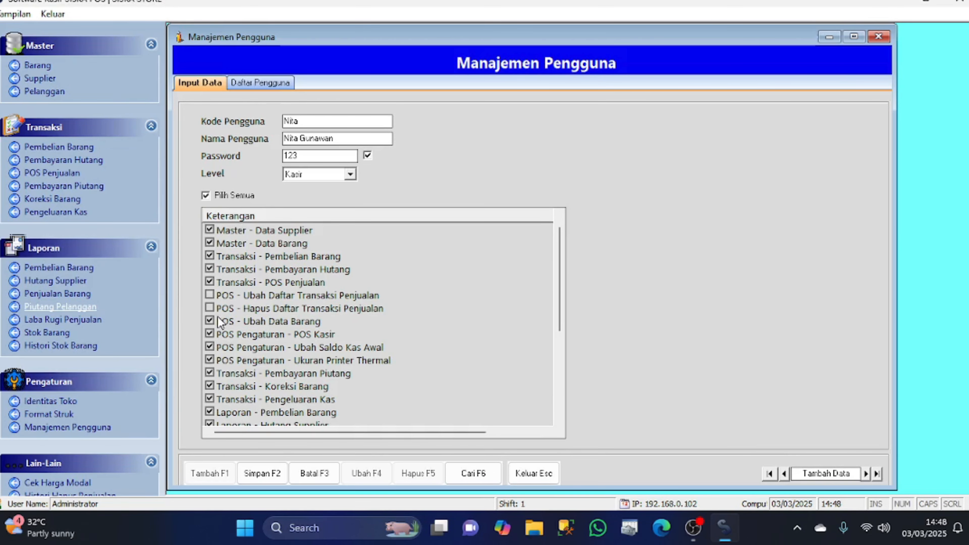
{"action": "scroll", "coordinate": [259, 320], "scroll_direction": "down", "scroll_amount": 1}
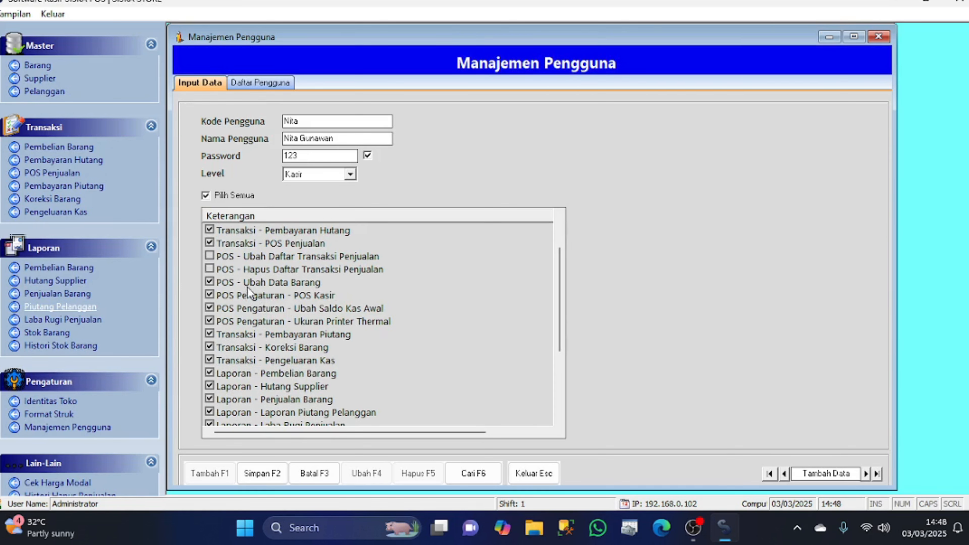
{"action": "left_click", "coordinate": [256, 257]}
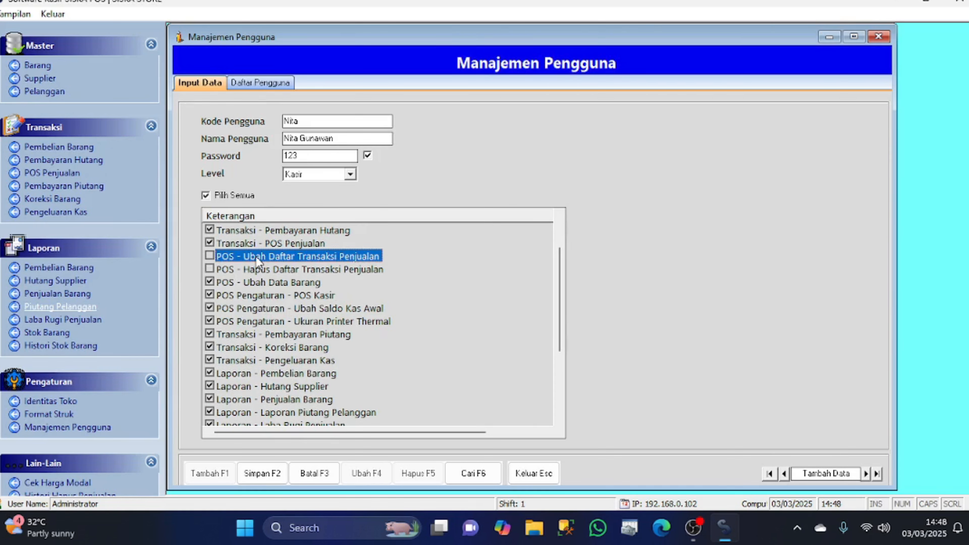
{"action": "left_click", "coordinate": [263, 269]}
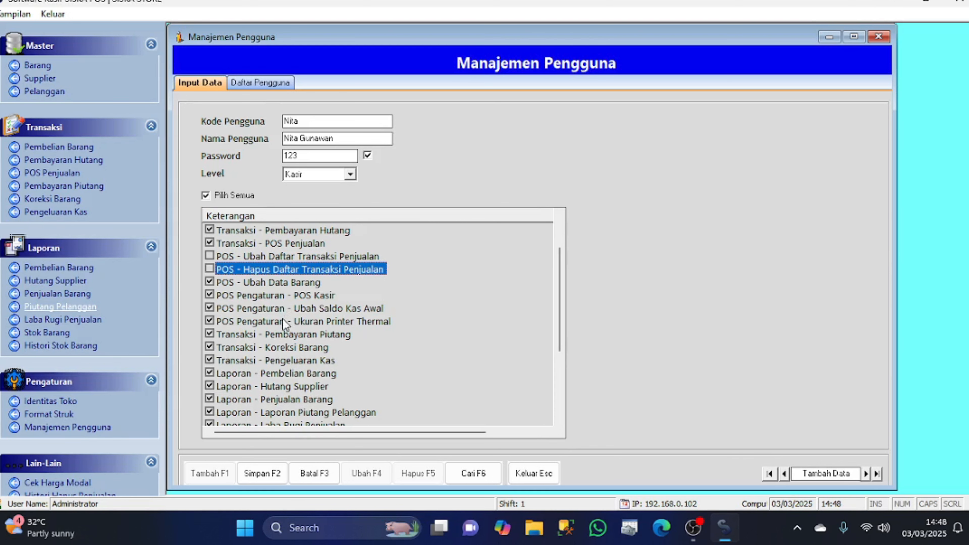
{"action": "scroll", "coordinate": [271, 321], "scroll_direction": "down", "scroll_amount": 1}
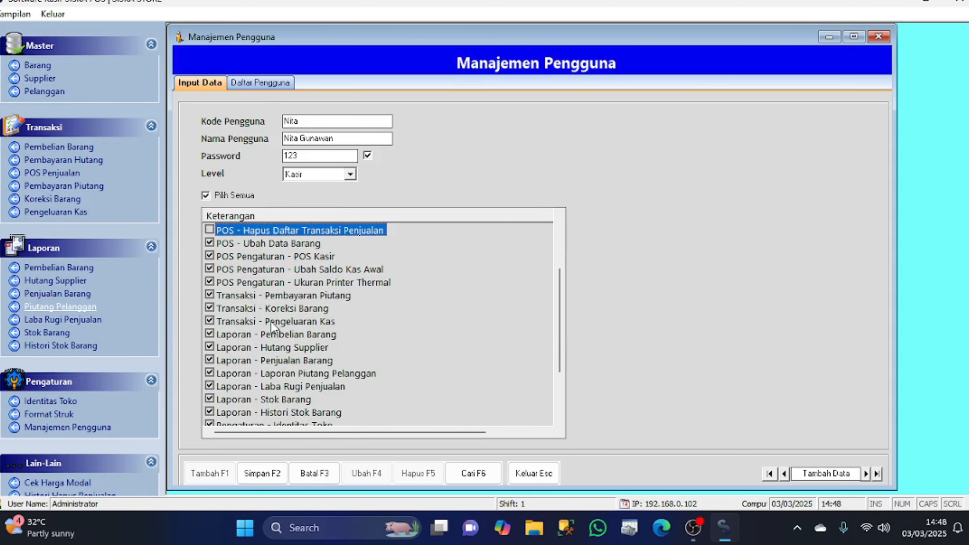
{"action": "scroll", "coordinate": [277, 332], "scroll_direction": "down", "scroll_amount": 1}
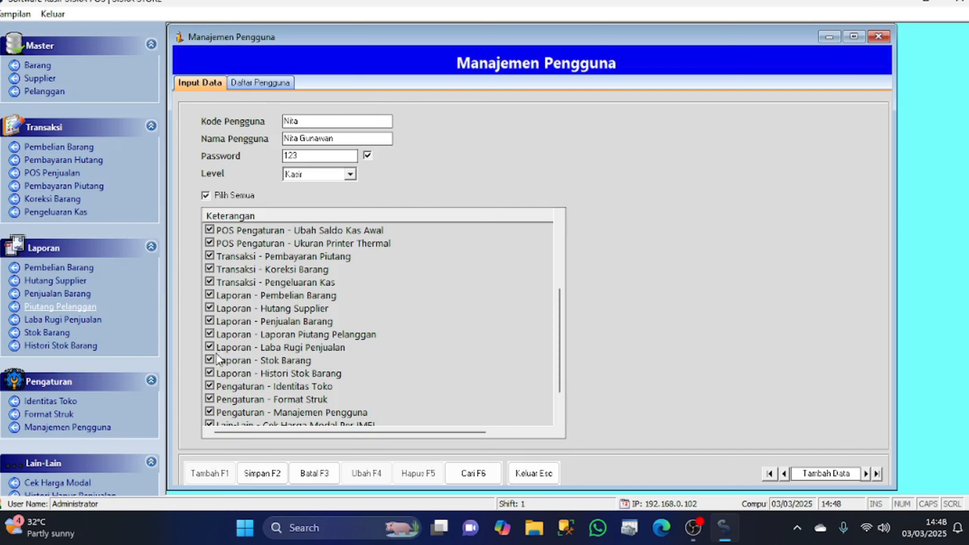
Untick Laba Rugi Penjualan, Identitas Toko, Manajemen Pengguna and deleted-sales history, then save the cashier
{"action": "left_click", "coordinate": [210, 349]}
{"action": "scroll", "coordinate": [273, 353], "scroll_direction": "down", "scroll_amount": 1}
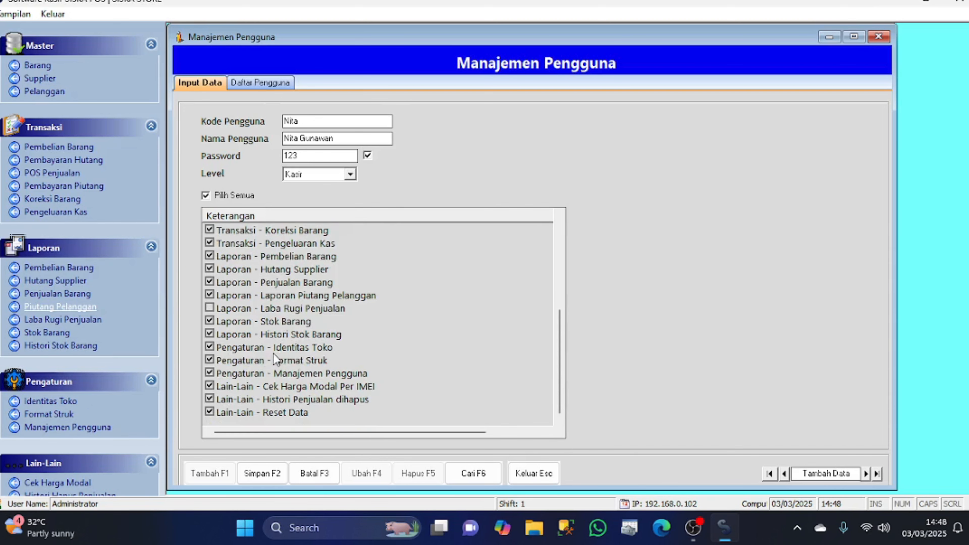
{"action": "left_click", "coordinate": [211, 346]}
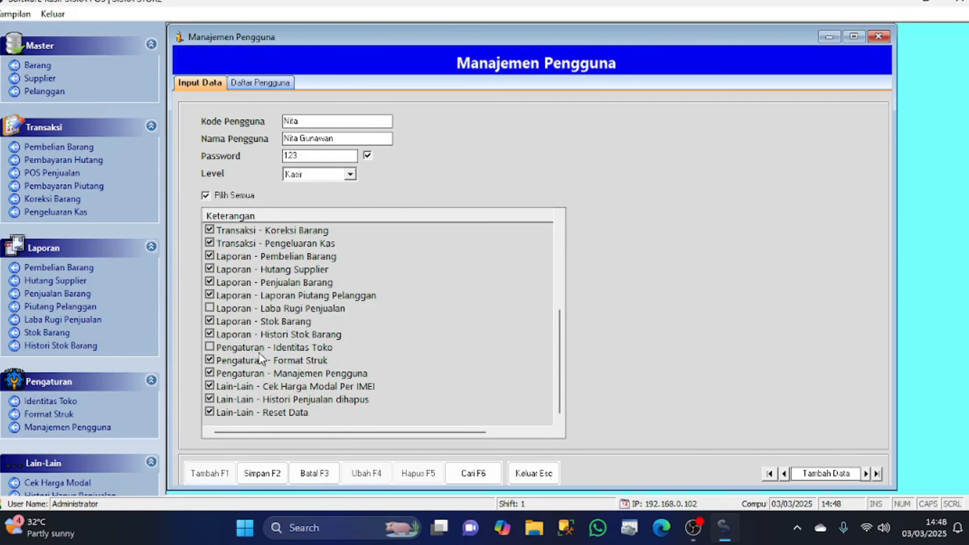
{"action": "left_click", "coordinate": [210, 373]}
{"action": "left_click", "coordinate": [210, 411]}
{"action": "scroll", "coordinate": [299, 342], "scroll_direction": "up", "scroll_amount": 5}
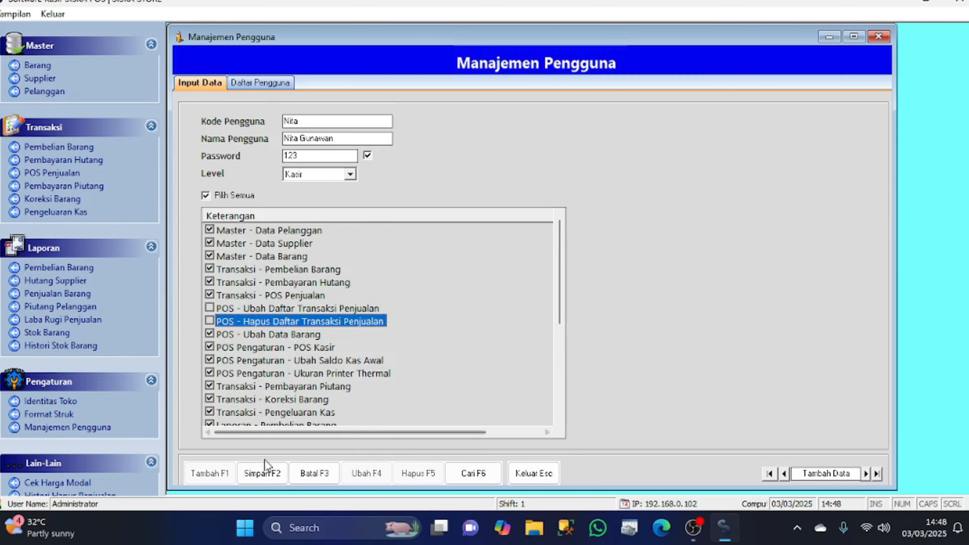
{"action": "left_click", "coordinate": [255, 478]}
{"action": "left_click", "coordinate": [508, 307]}
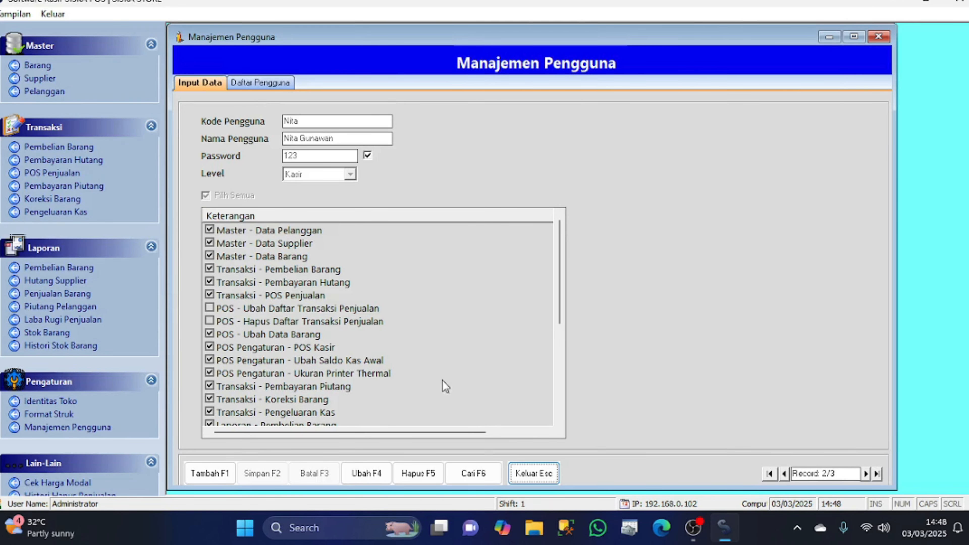
Re-save the cashier's record from Daftar Pengguna with edit-sales-list permission still off, then return to Input Data
{"action": "left_click", "coordinate": [252, 84]}
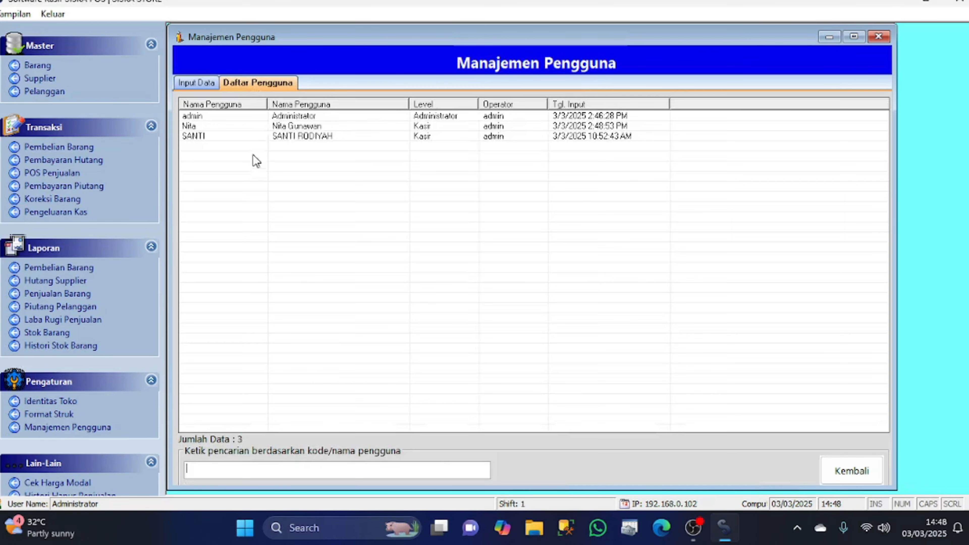
{"action": "left_click", "coordinate": [297, 128]}
{"action": "double_click", "coordinate": [299, 128]}
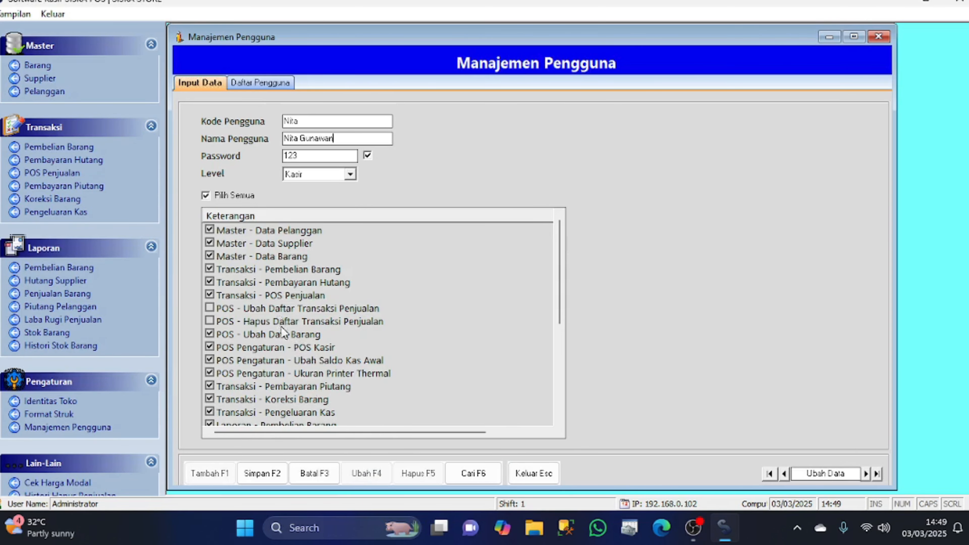
{"action": "left_click", "coordinate": [209, 308]}
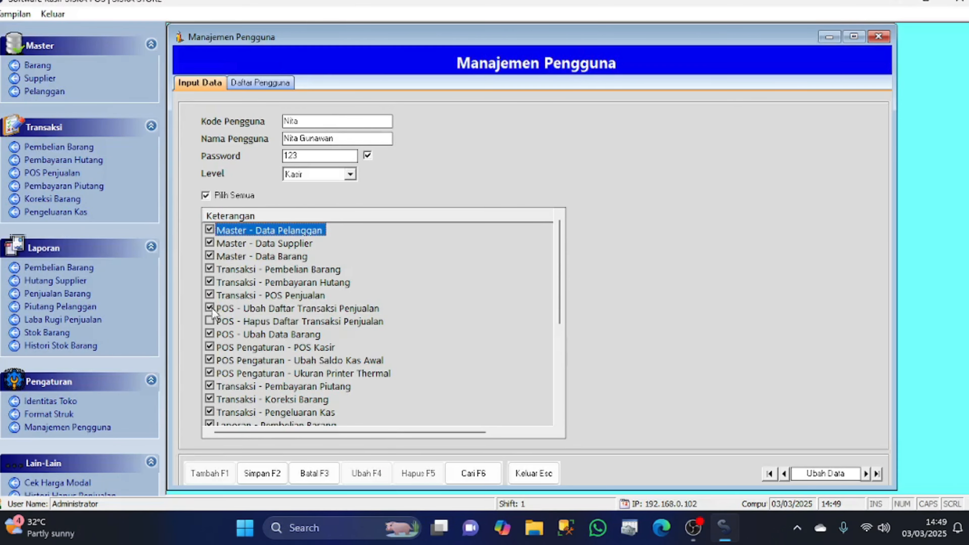
{"action": "left_click", "coordinate": [209, 308]}
{"action": "left_click", "coordinate": [262, 473]}
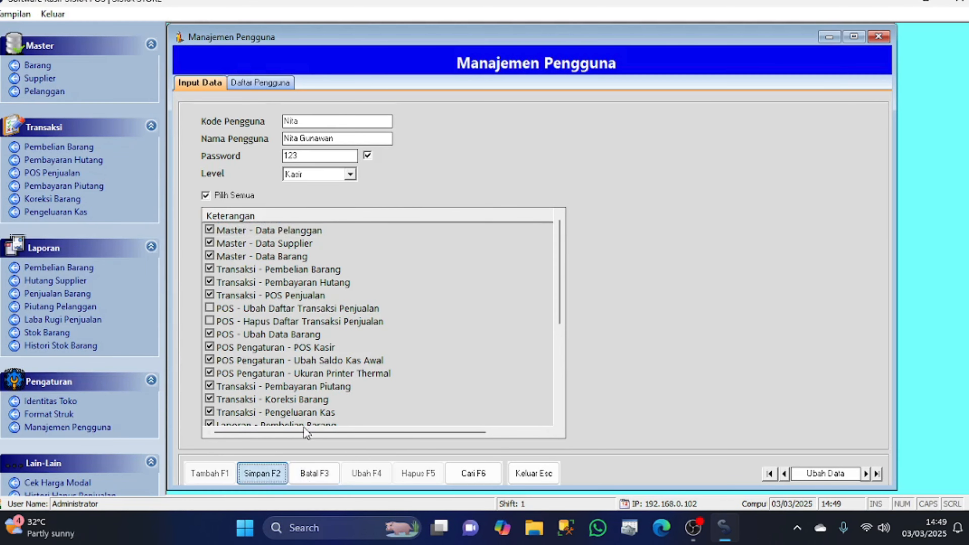
{"action": "left_click", "coordinate": [503, 305]}
{"action": "left_click", "coordinate": [275, 84]}
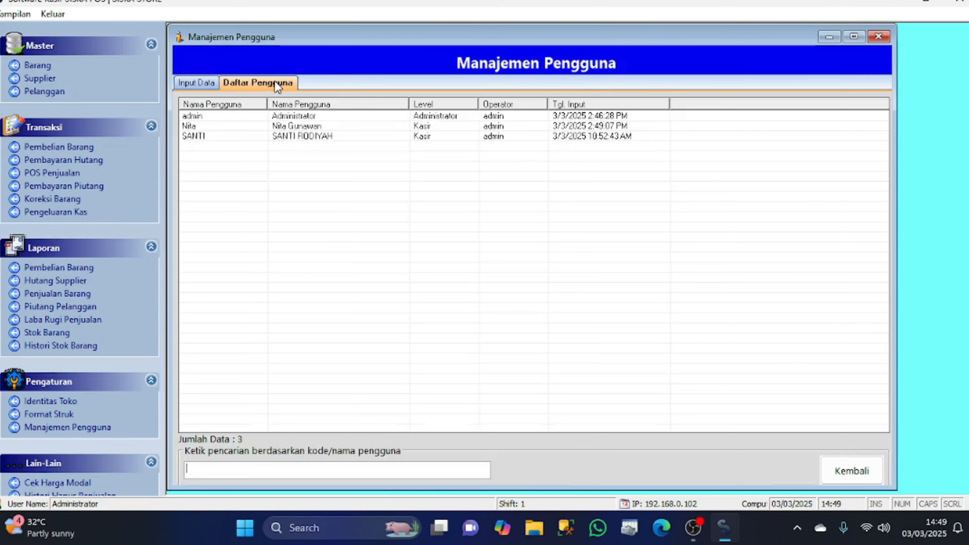
{"action": "left_click", "coordinate": [199, 82]}
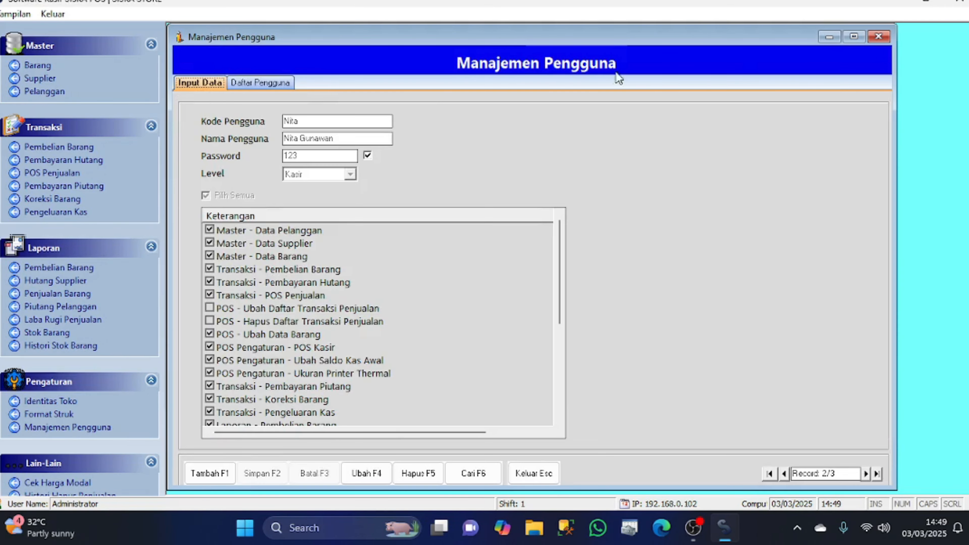
Exit SISKA POS via Keluar > Keluar and confirm closing
{"action": "left_click", "coordinate": [53, 13]}
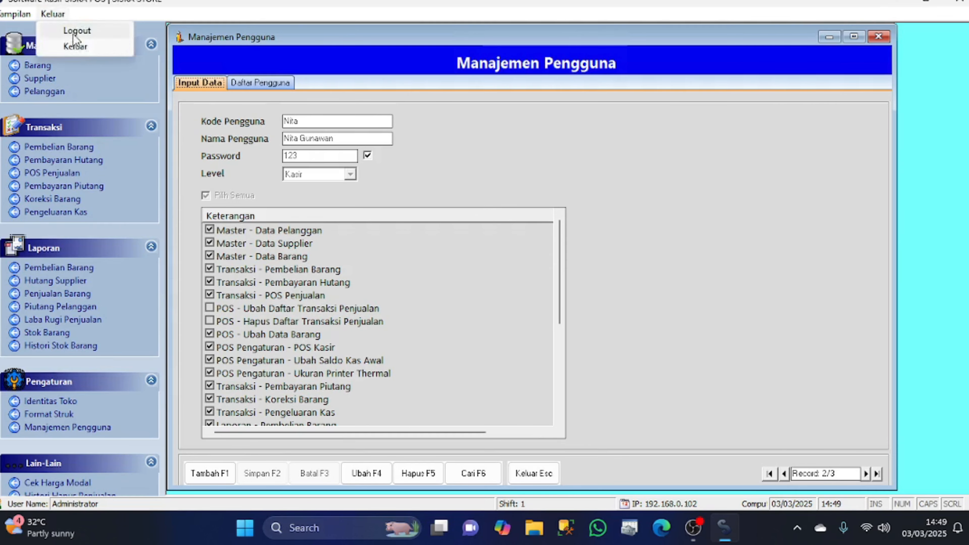
{"action": "left_click", "coordinate": [76, 46]}
{"action": "left_click", "coordinate": [470, 305]}
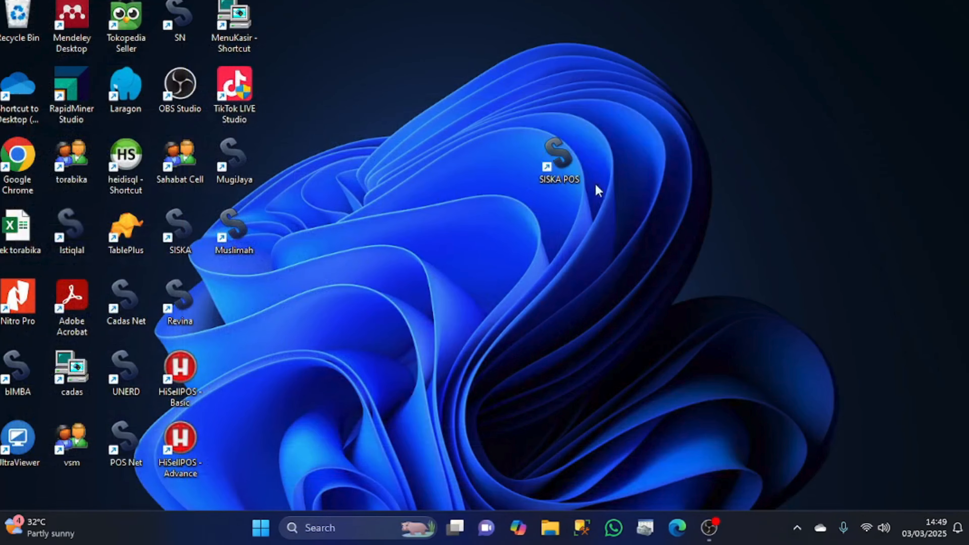
Relaunch SISKA POS and log in with the cashier's code and password, shift 1, 200,000 opening cash
{"action": "double_click", "coordinate": [561, 156]}
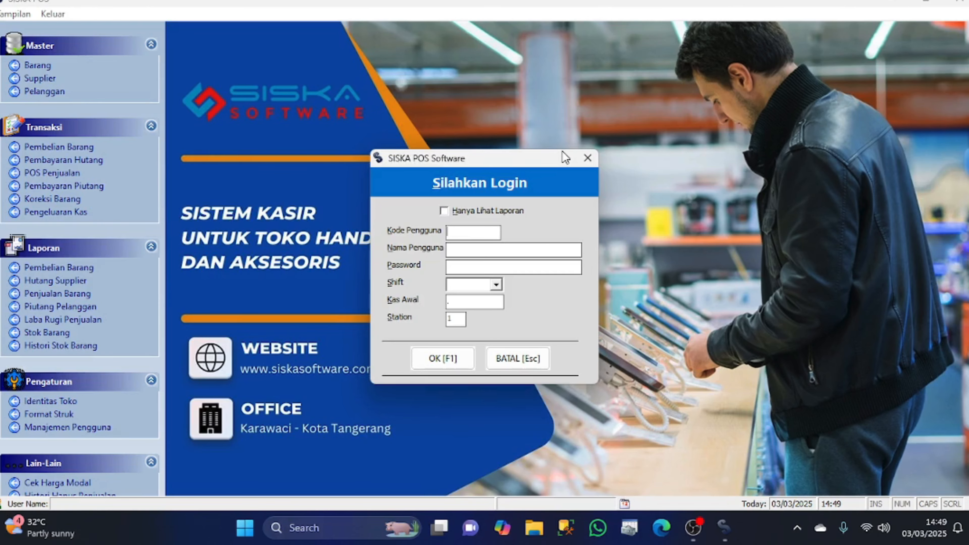
{"action": "type", "text": "nita"}
{"action": "key", "text": "Return"}
{"action": "type", "text": "***"}
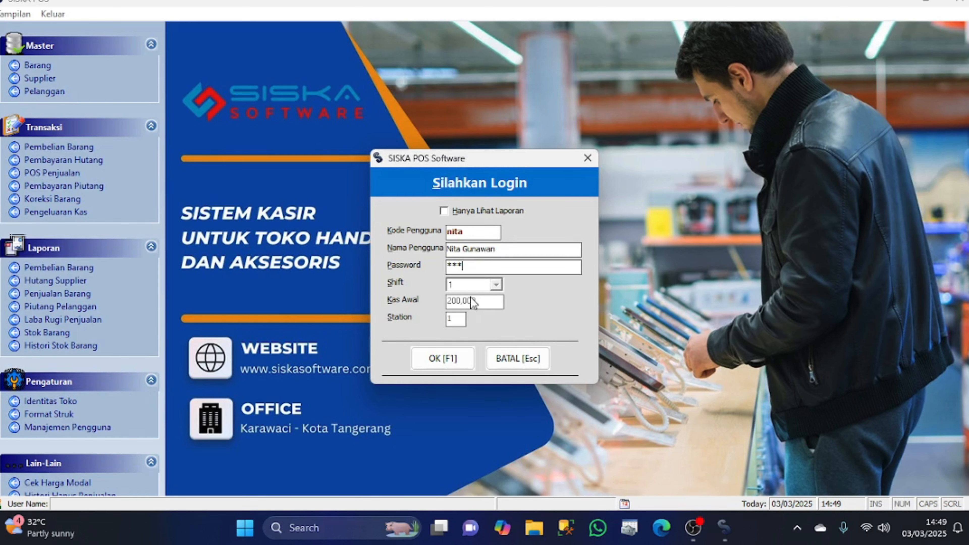
{"action": "left_click", "coordinate": [444, 360]}
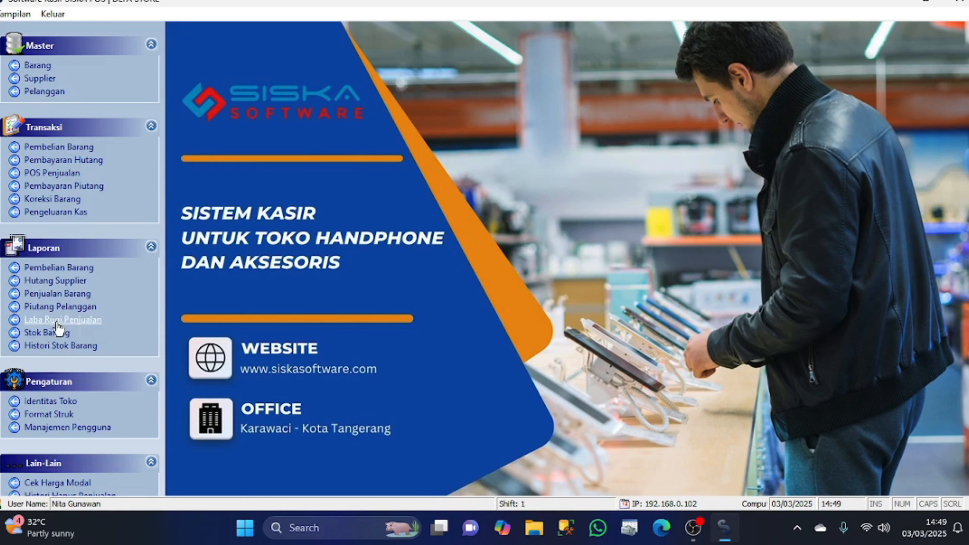
{"action": "left_click", "coordinate": [66, 322]}
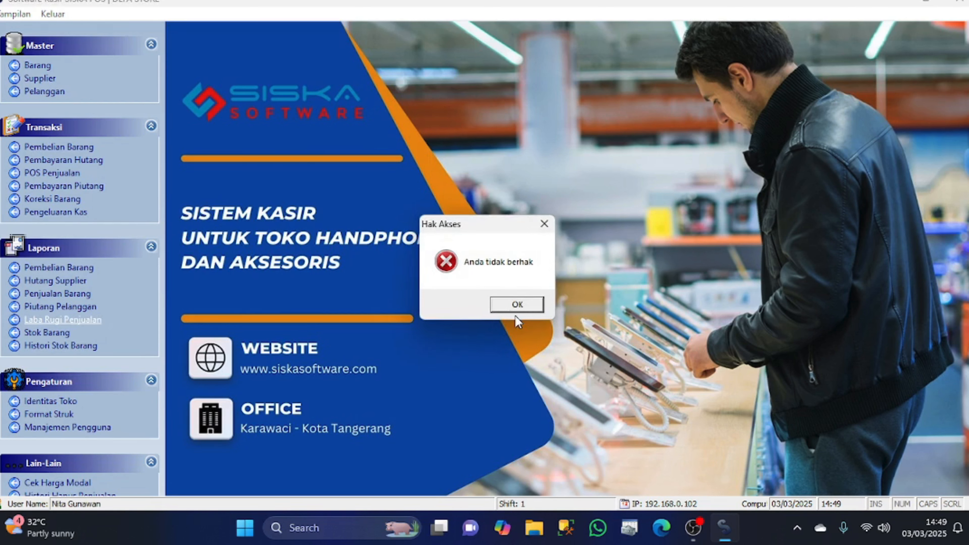
{"action": "left_click", "coordinate": [522, 304]}
{"action": "left_click", "coordinate": [105, 428]}
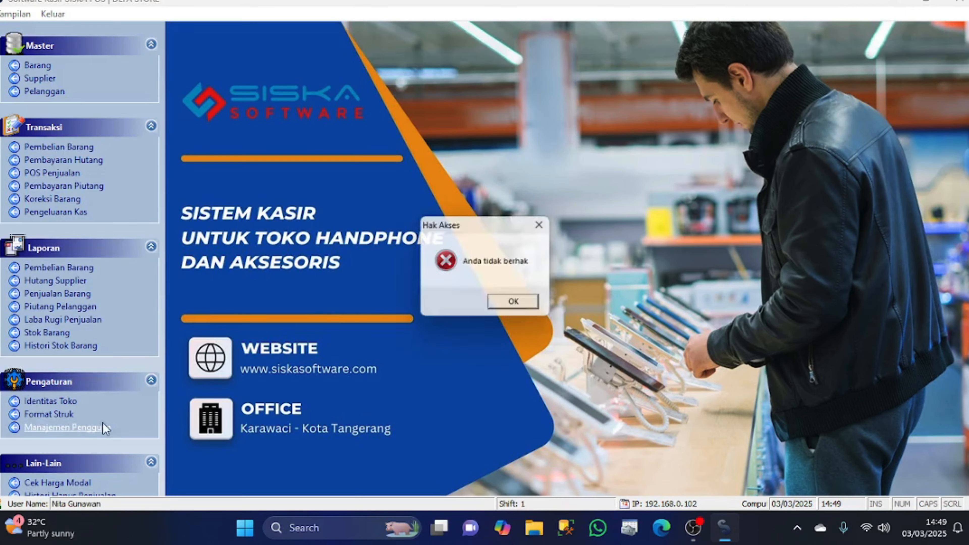
{"action": "left_click", "coordinate": [519, 303]}
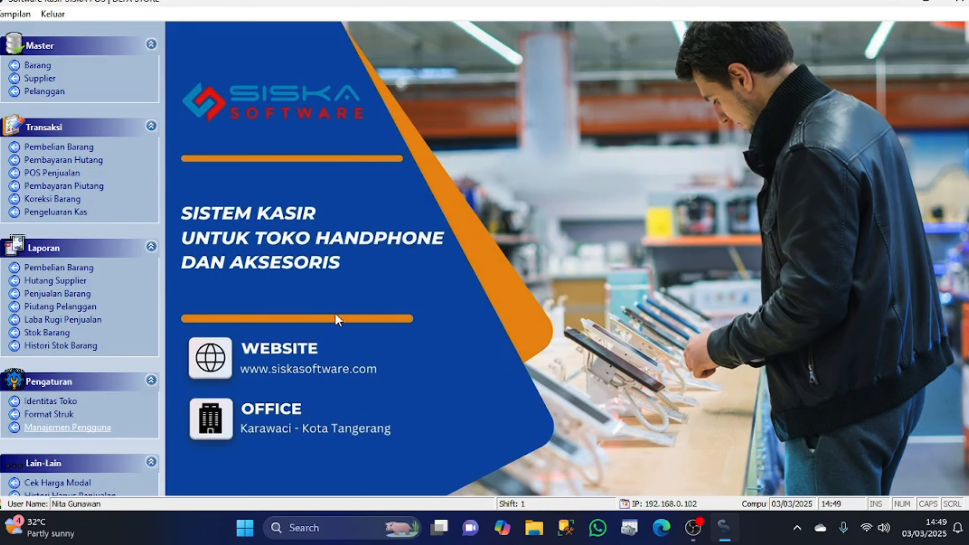
{"action": "left_click", "coordinate": [75, 405]}
{"action": "left_click", "coordinate": [521, 304]}
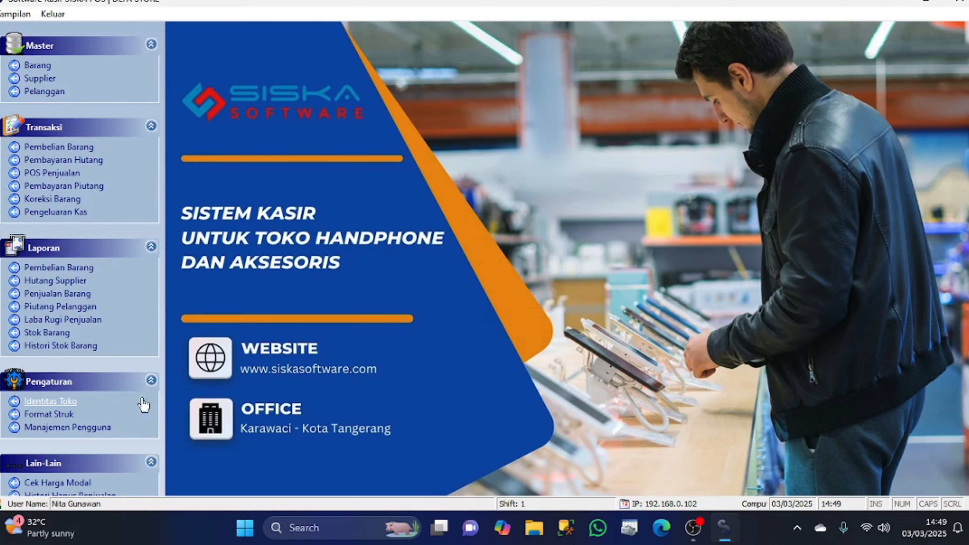
{"action": "left_click", "coordinate": [49, 416]}
{"action": "left_click", "coordinate": [520, 304]}
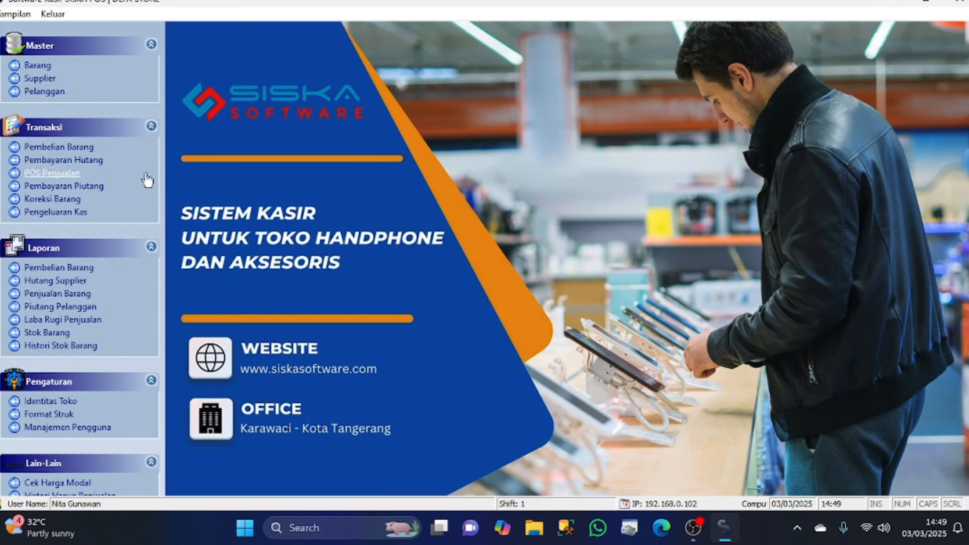
{"action": "left_click", "coordinate": [37, 65]}
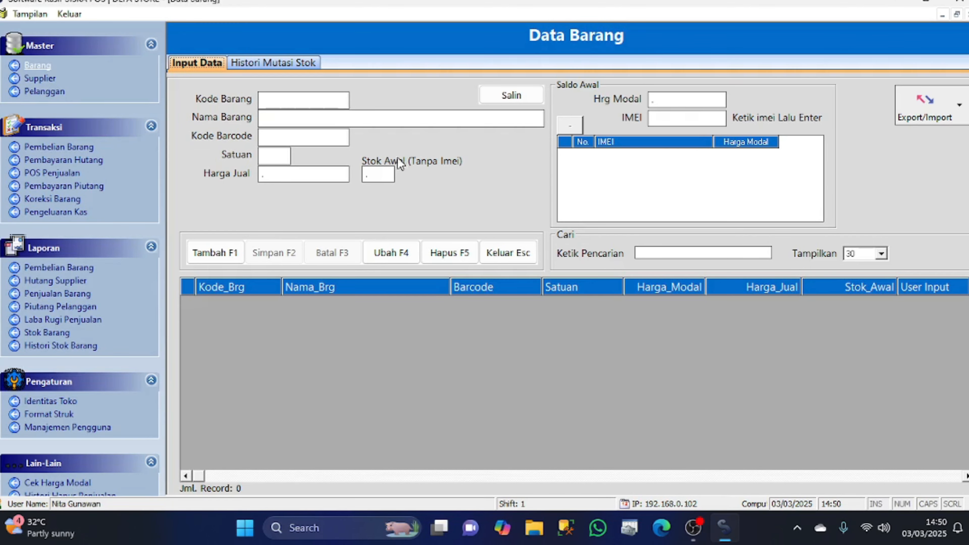
{"action": "left_click", "coordinate": [30, 14]}
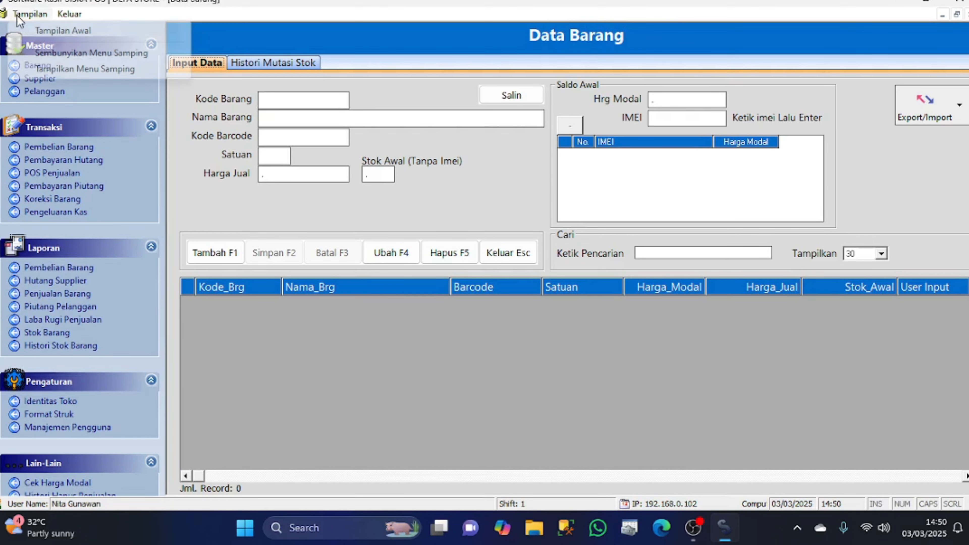
{"action": "left_click", "coordinate": [32, 31]}
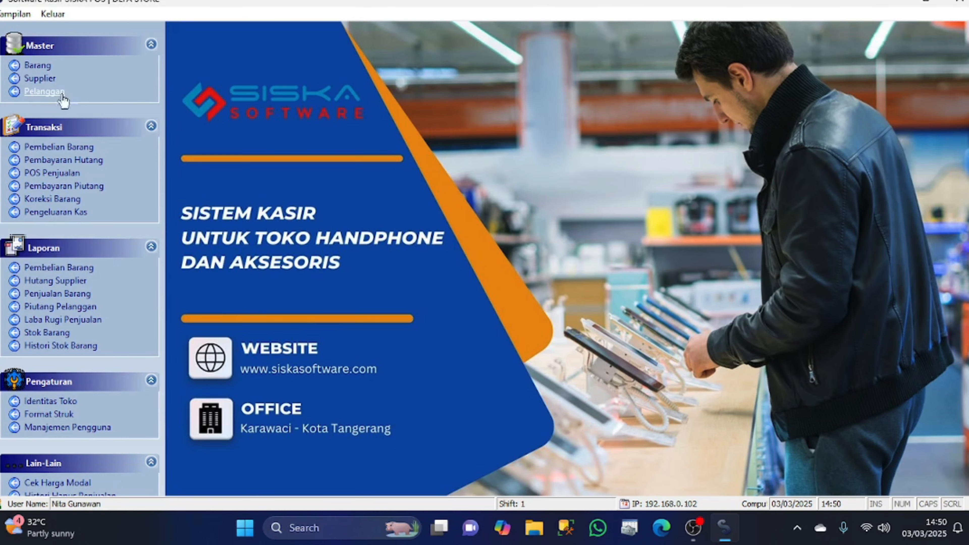